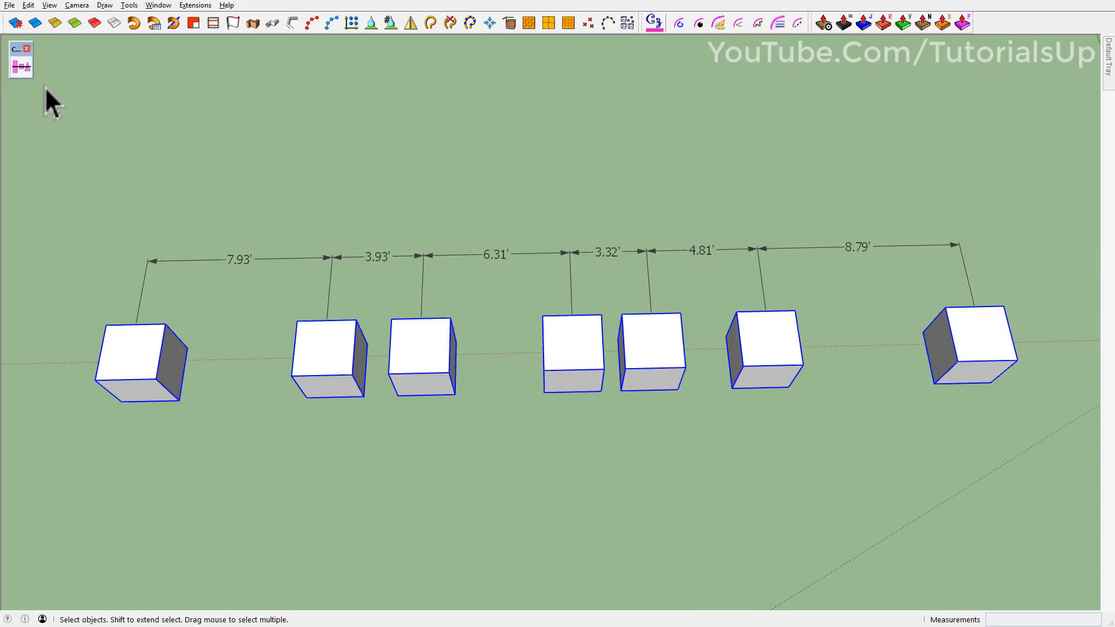
- Distribute the selected row of cubes evenly along the red axis with 4' spacing
click(27, 68)
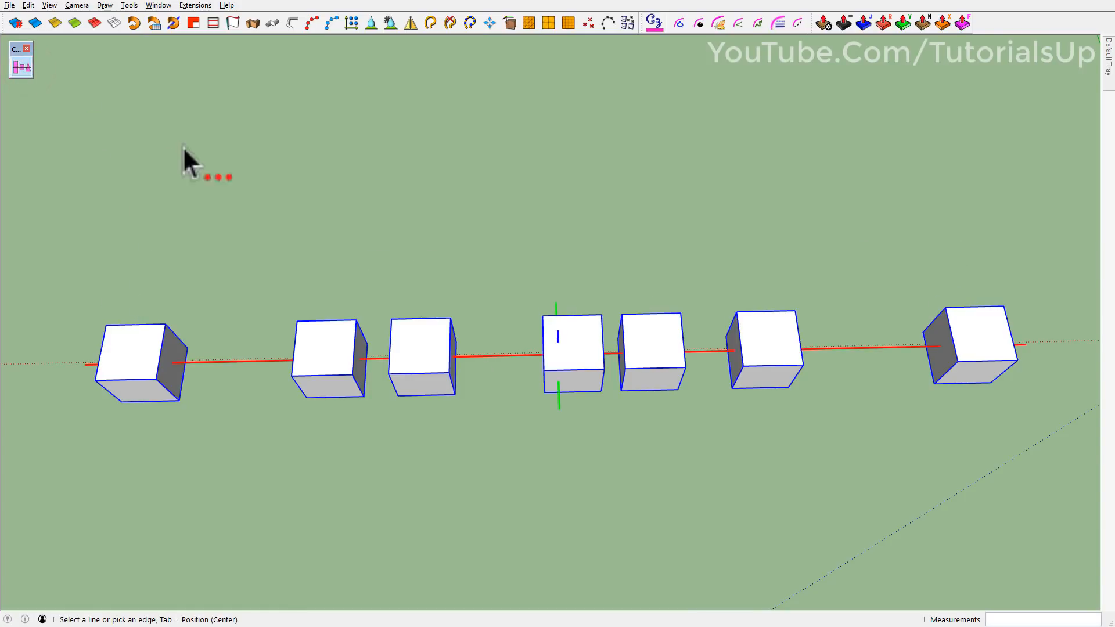
click(490, 354)
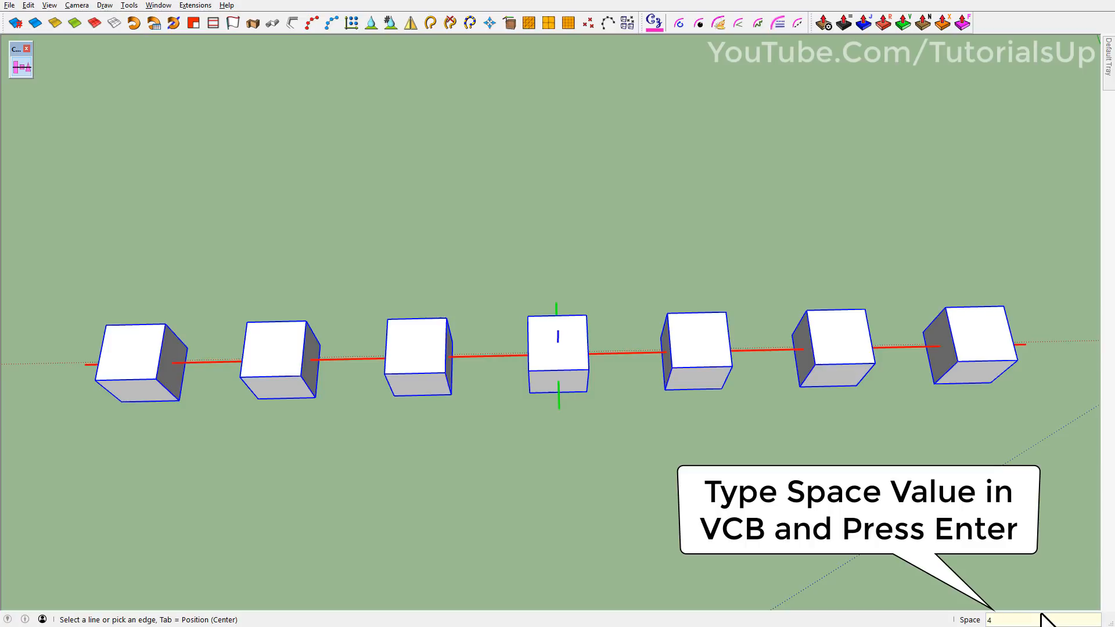
key(Return)
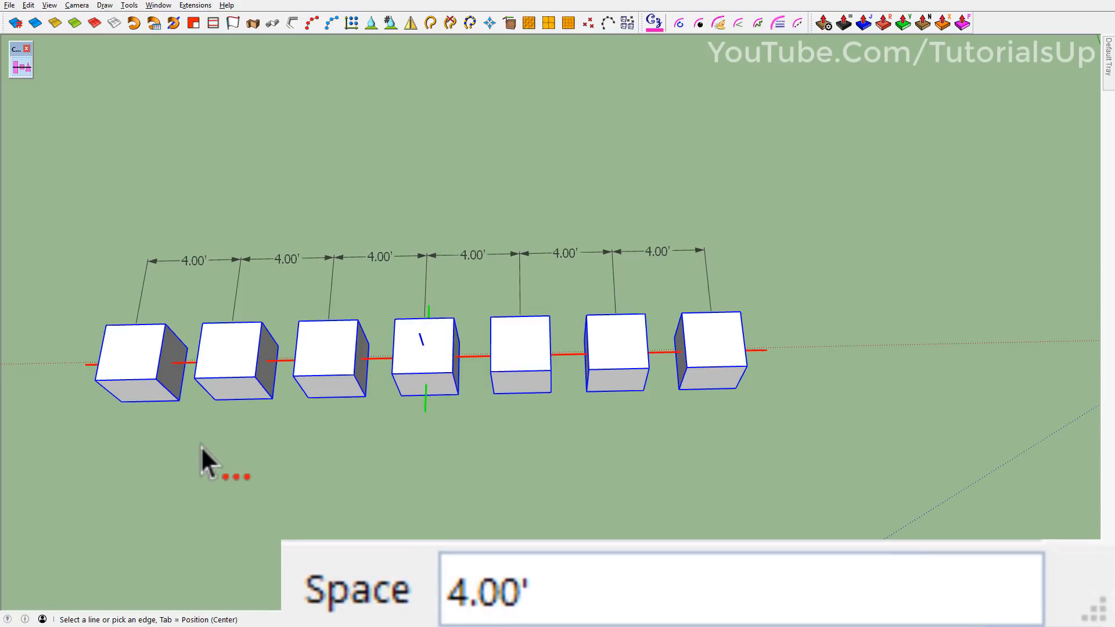
- Change the spacing of the cubes to 4.5', and finally set it to 6'
text(4.5)
key(Return)
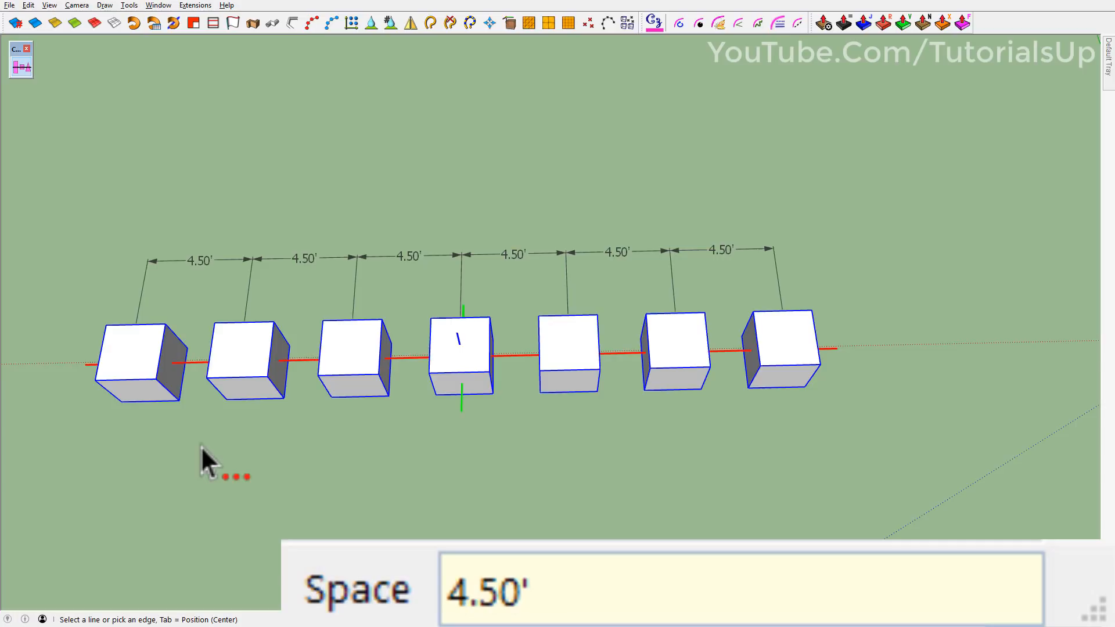
text(6)
key(Return)
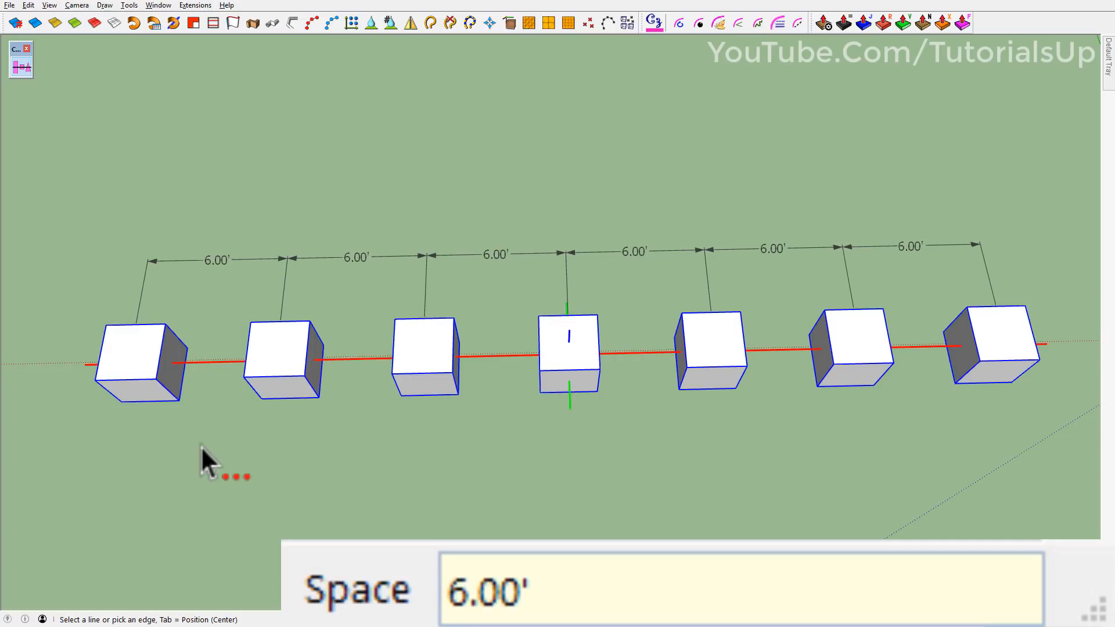
click(308, 217)
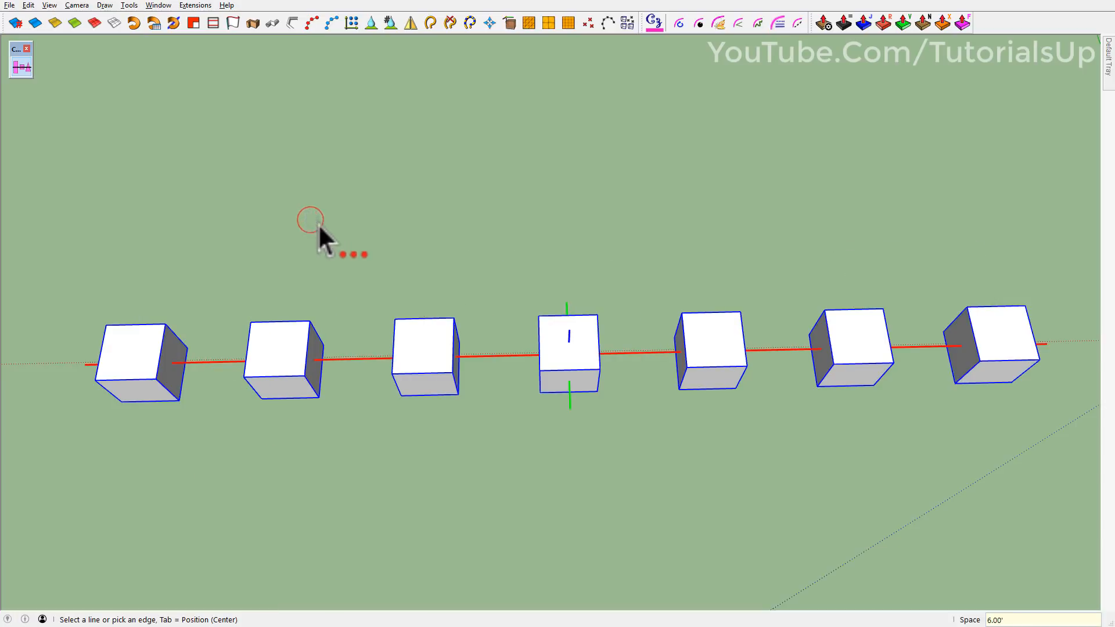
- Select the flat plank near the origin and duplicate it with the number set to 15
middle_drag(388, 278, 583, 198)
shift+middle_drag(794, 227, 372, 325)
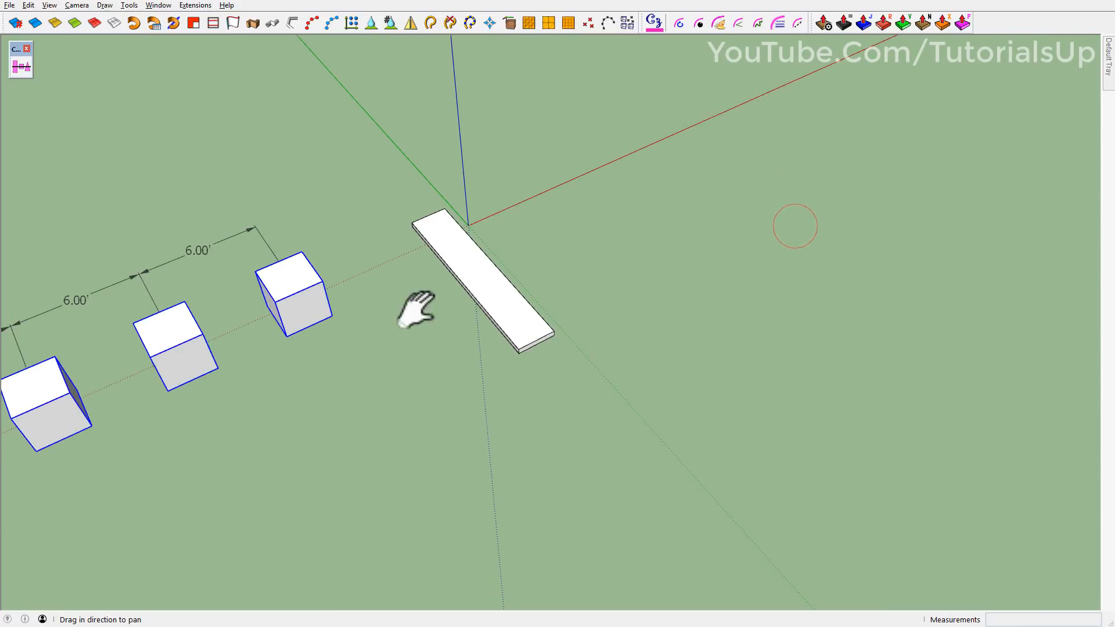
scroll(482, 296, up, 5)
middle_drag(517, 294, 647, 247)
shift+middle_drag(550, 321, 448, 435)
key(space)
click(438, 460)
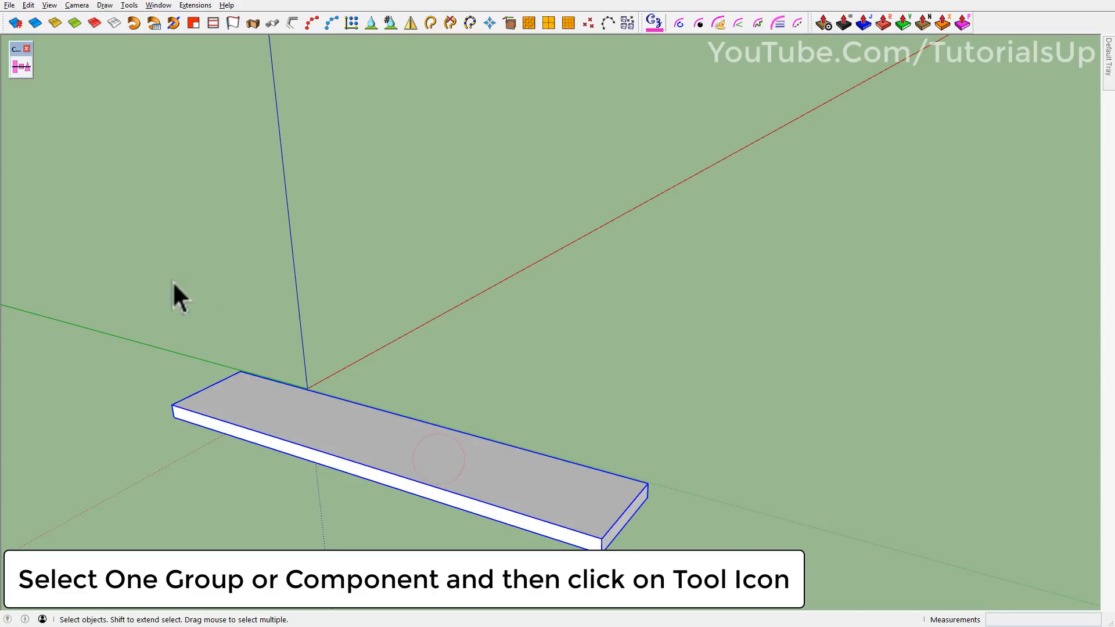
click(20, 65)
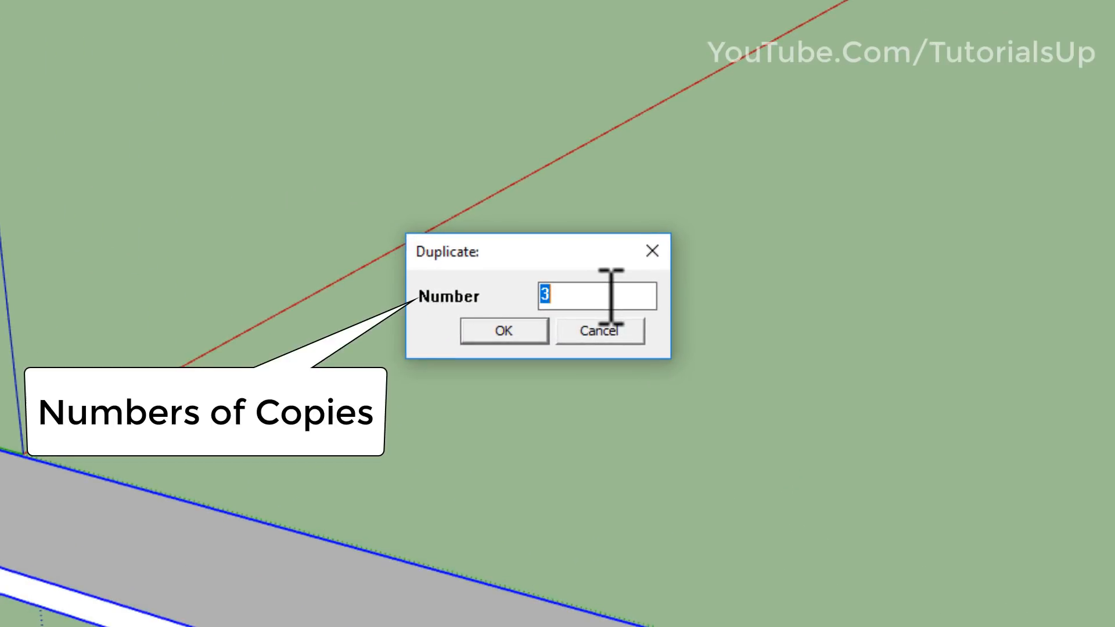
text(15)
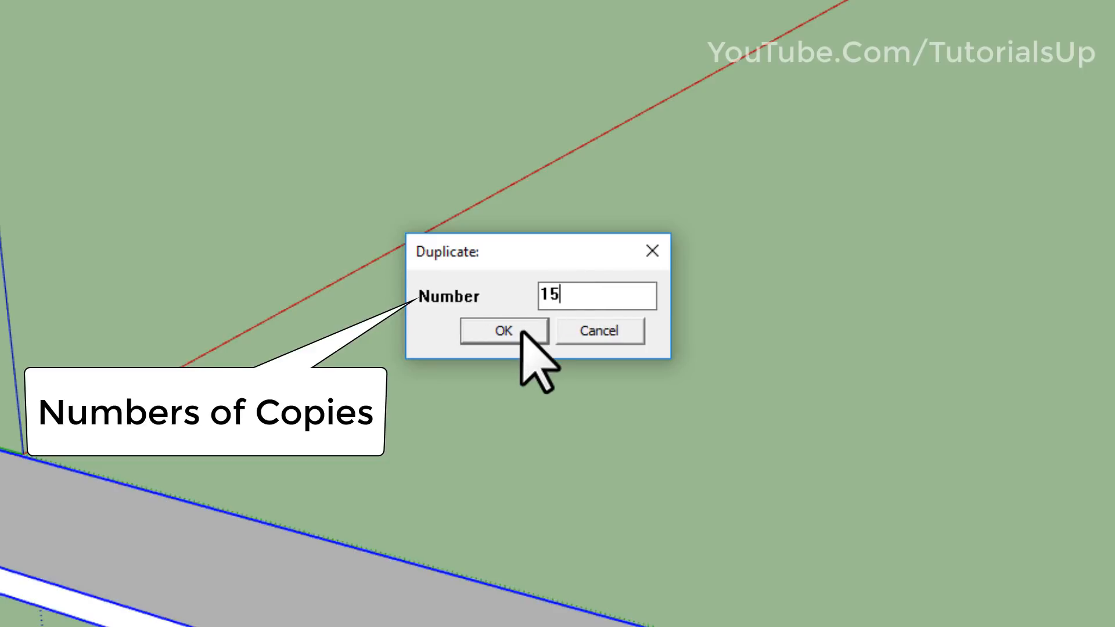
click(522, 330)
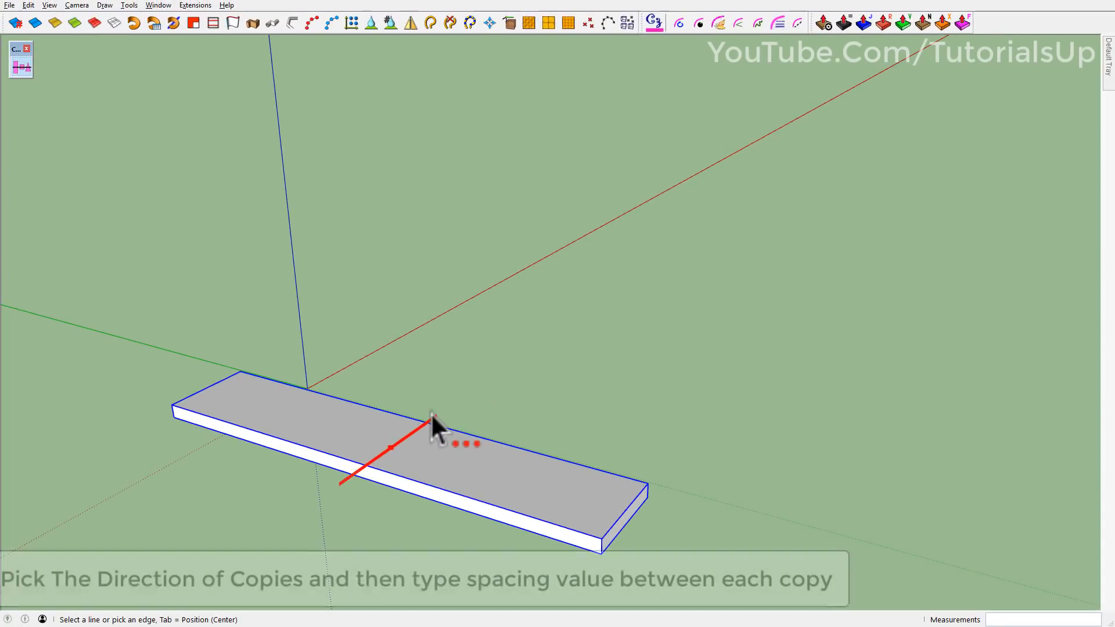
- Lay out the plank copies along the red axis with a spacing of 3'
click(428, 413)
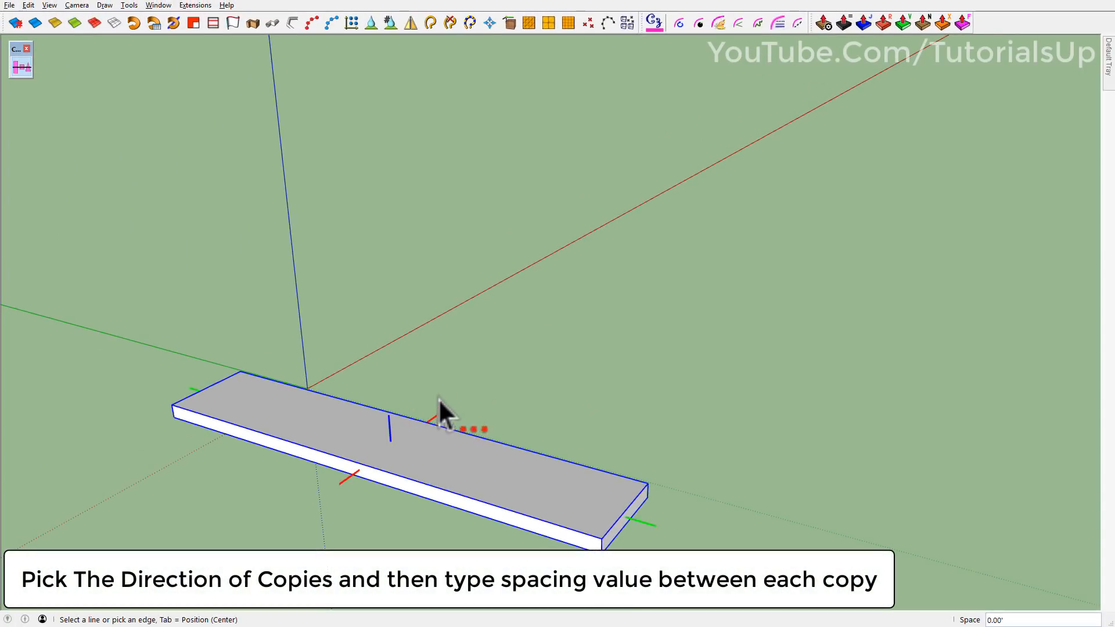
text(3)
key(Return)
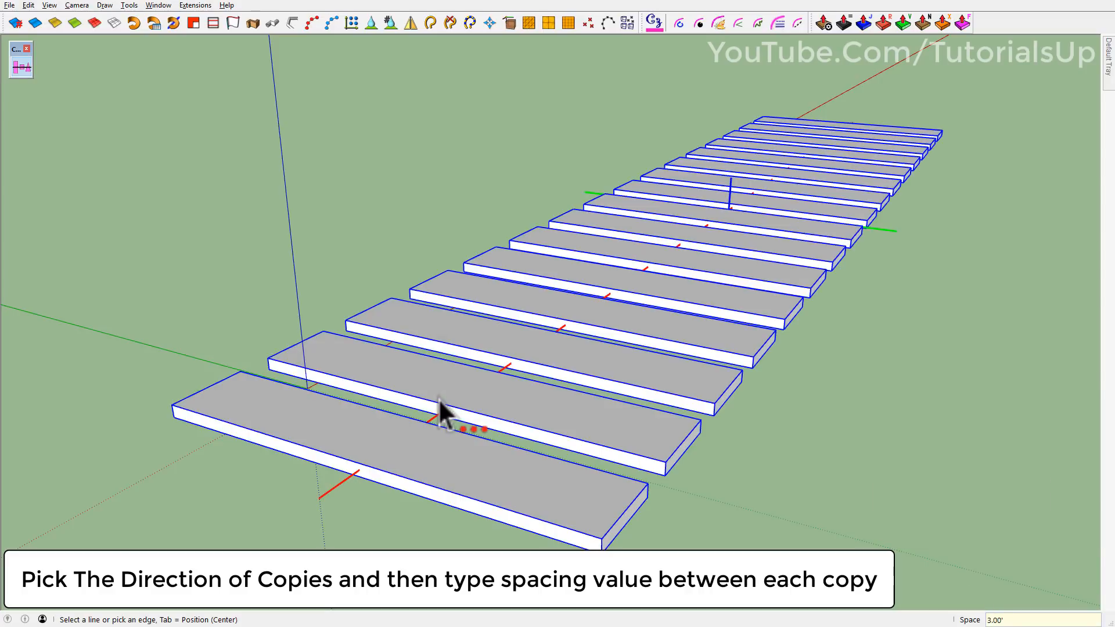
- Add a spacing of 2' between the planks along the green axis
middle_drag(343, 316, 413, 374)
scroll(475, 330, down, 1)
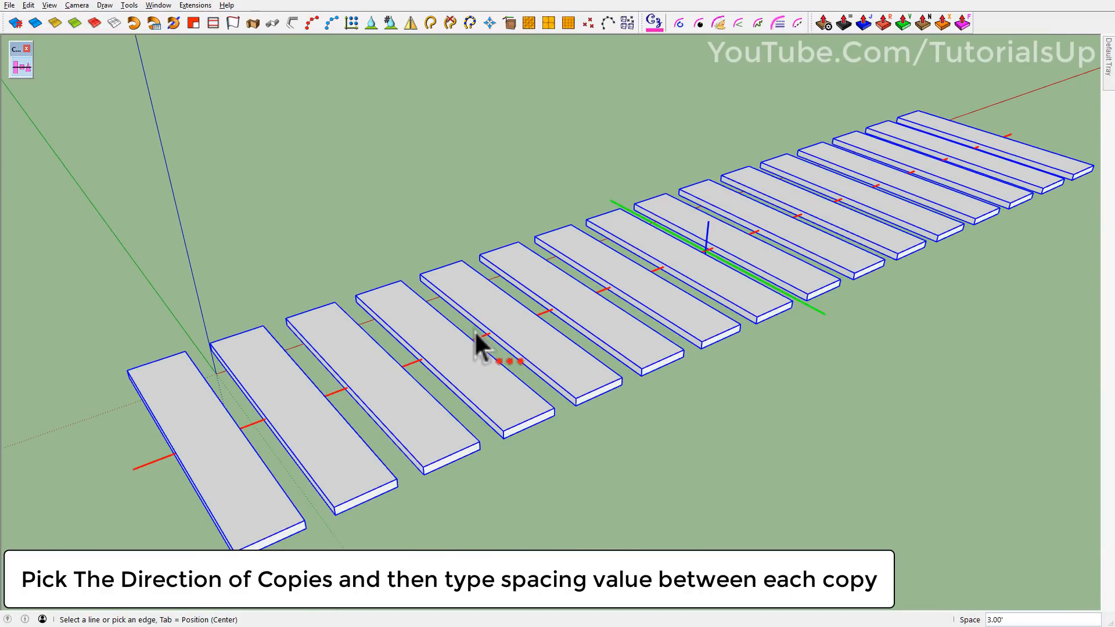
middle_drag(678, 267, 667, 256)
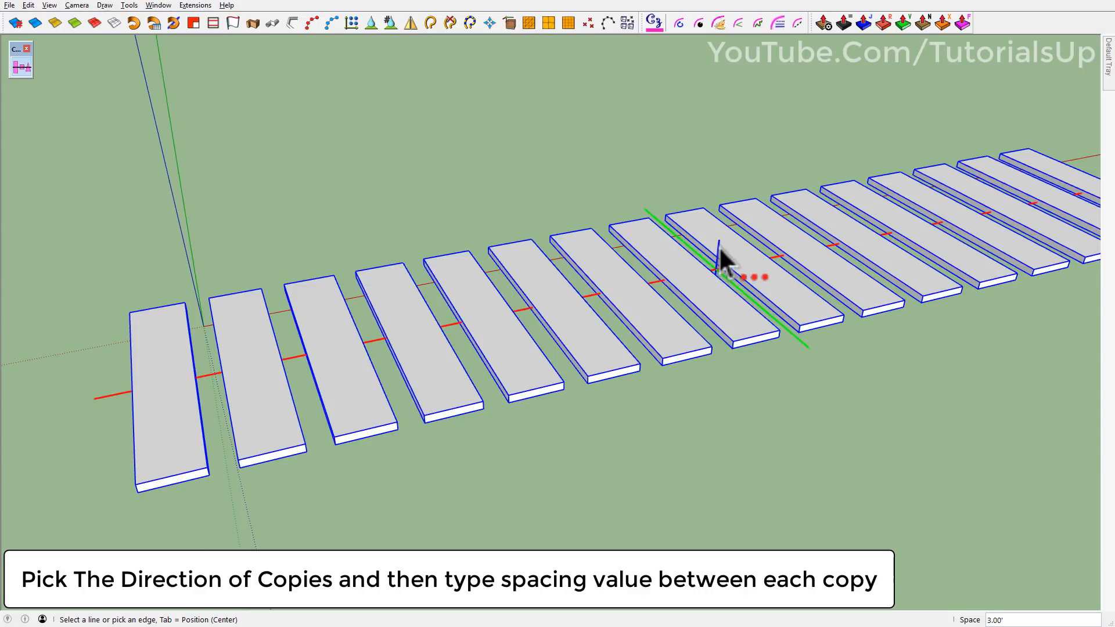
click(692, 250)
text(2)
key(Return)
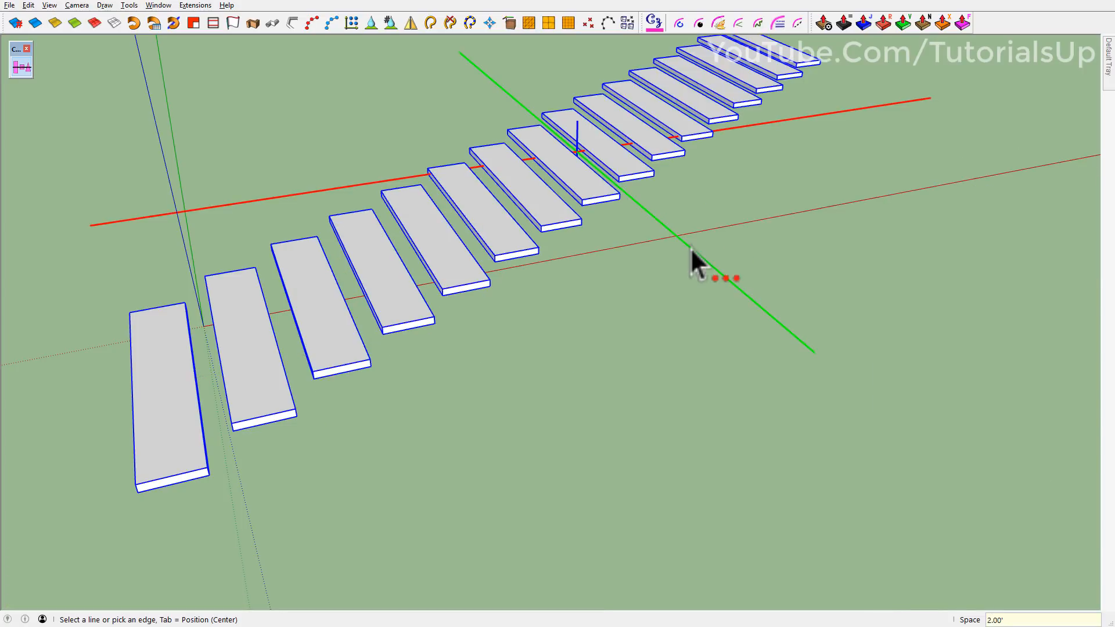
- Set the planks' spacing along the green axis to 0
middle_drag(524, 259, 460, 281)
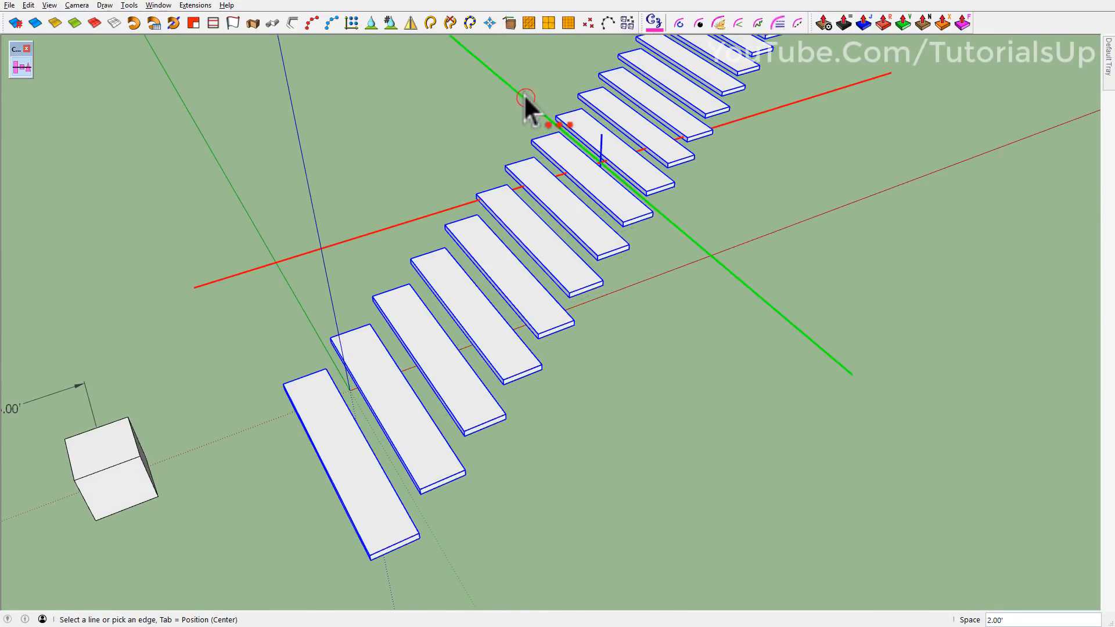
text(0)
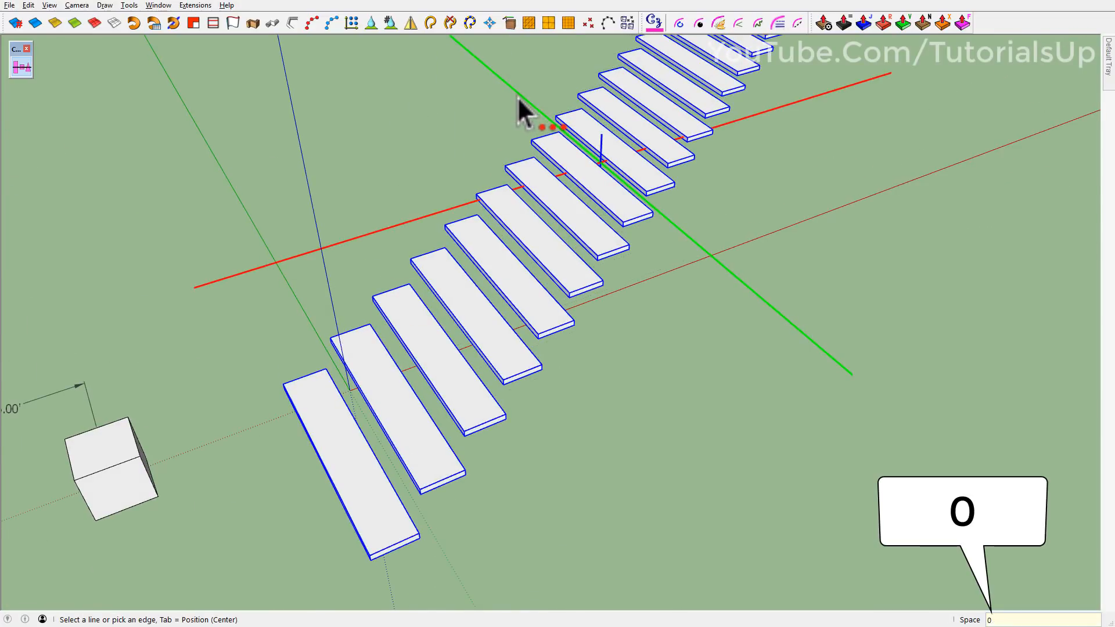
key(Return)
- Set the planks' spacing along the blue axis to 1' so they rise like steps
middle_drag(482, 94, 778, 278)
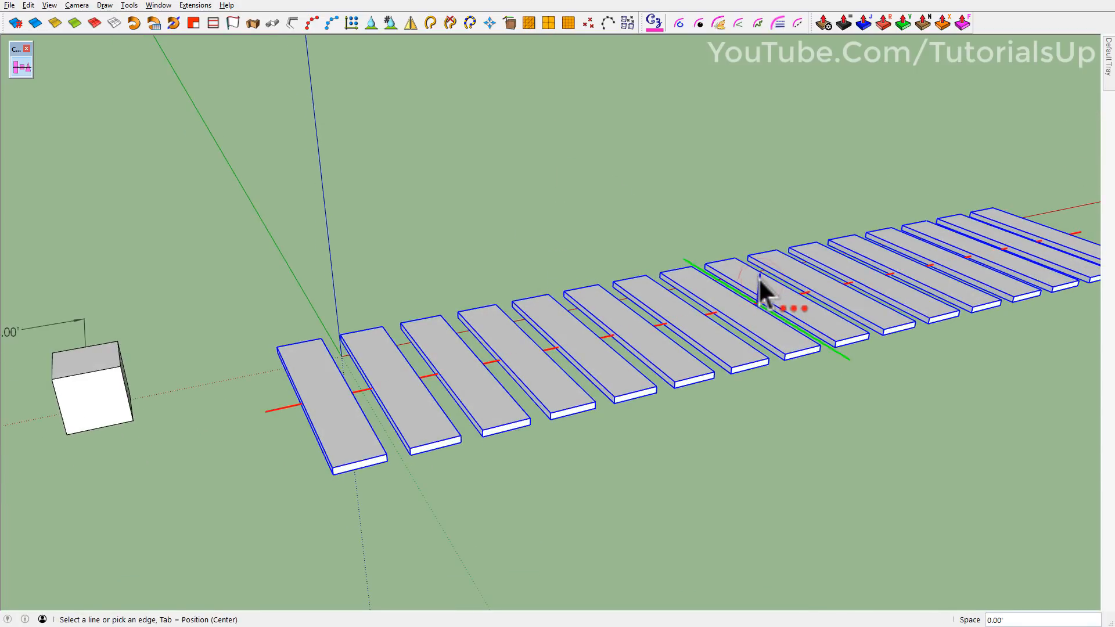
key(1)
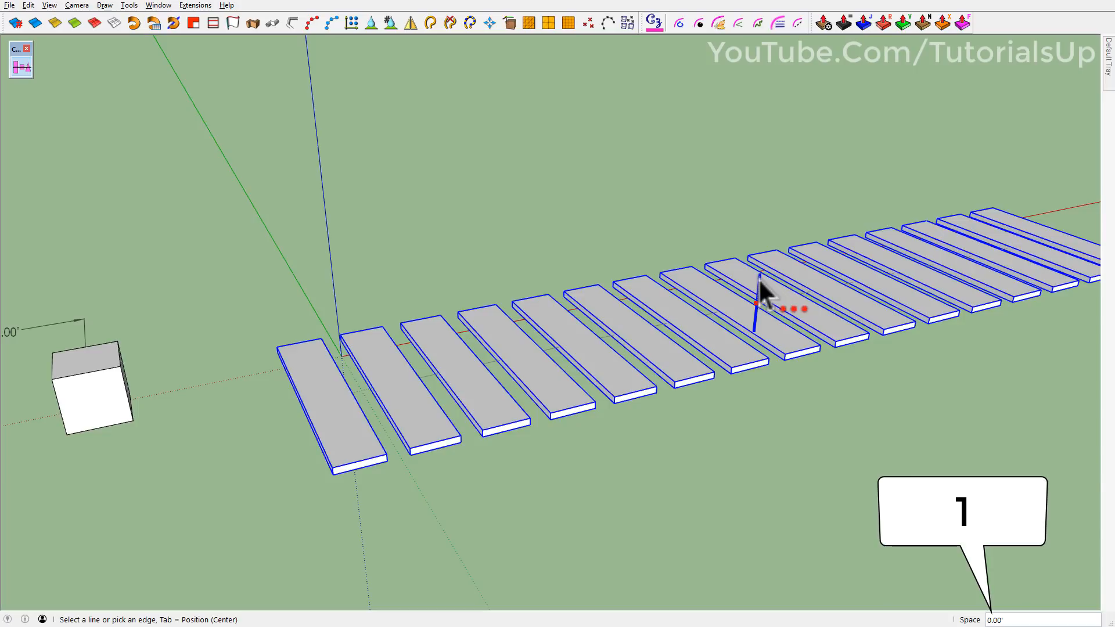
key(Return)
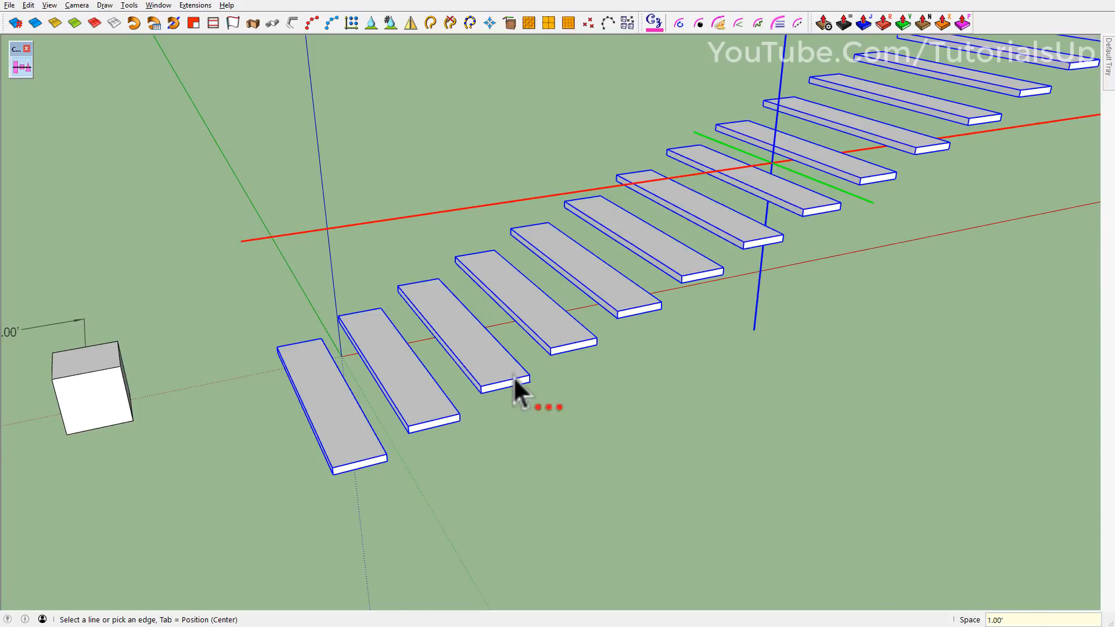
- Switch the spacing position mode and set the planks' red-axis spacing to 1.5', then to 2'
scroll(452, 395, down, 5)
key(Tab)
click(378, 284)
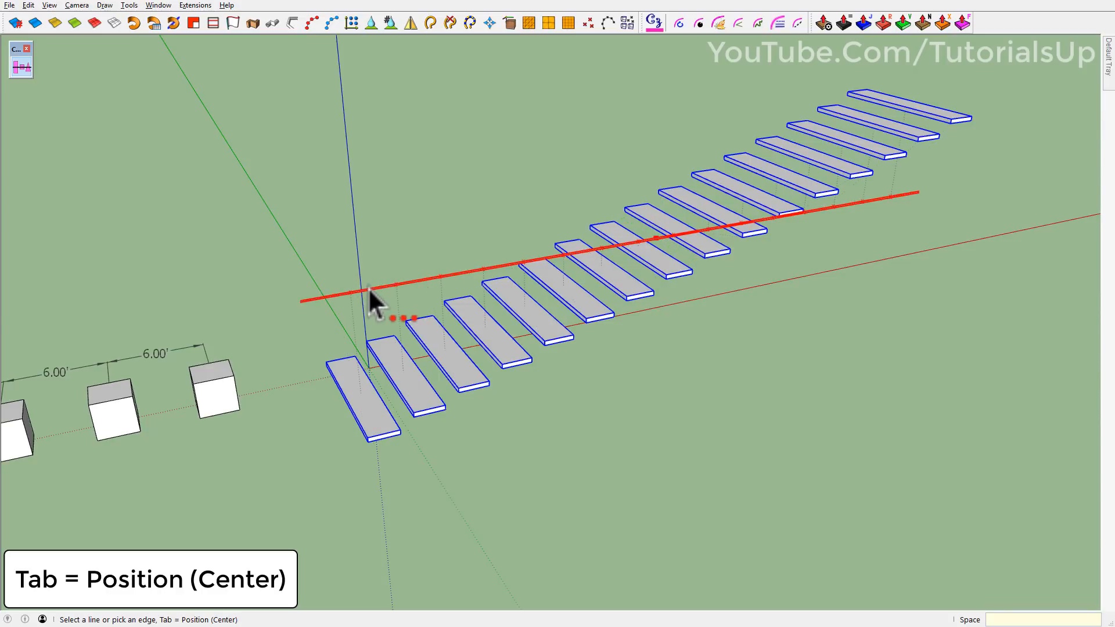
text(1.5)
key(Return)
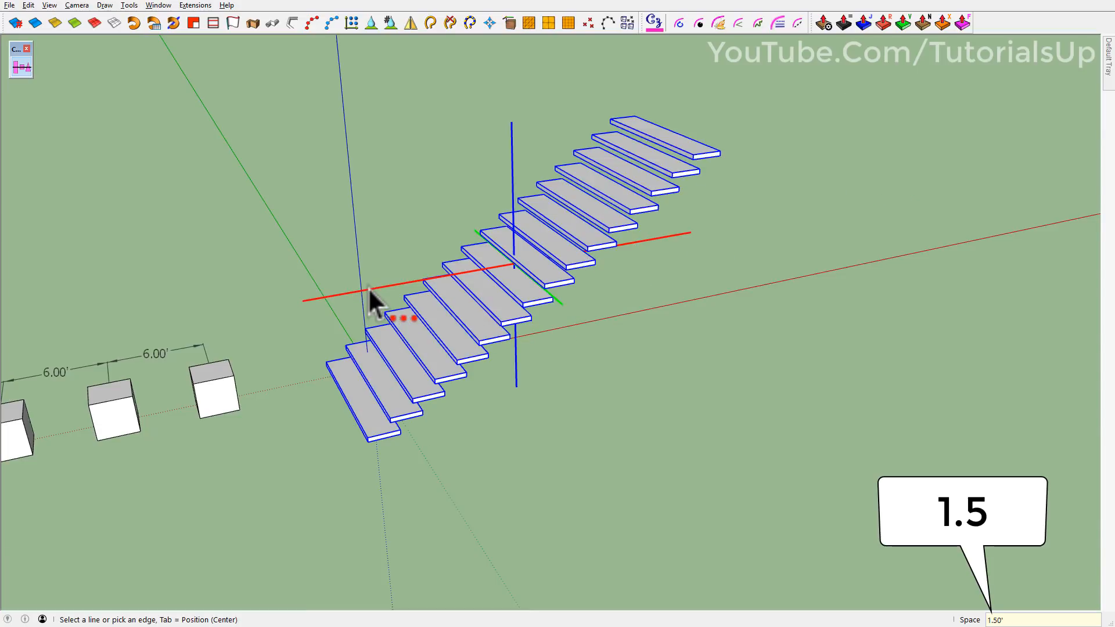
text(2)
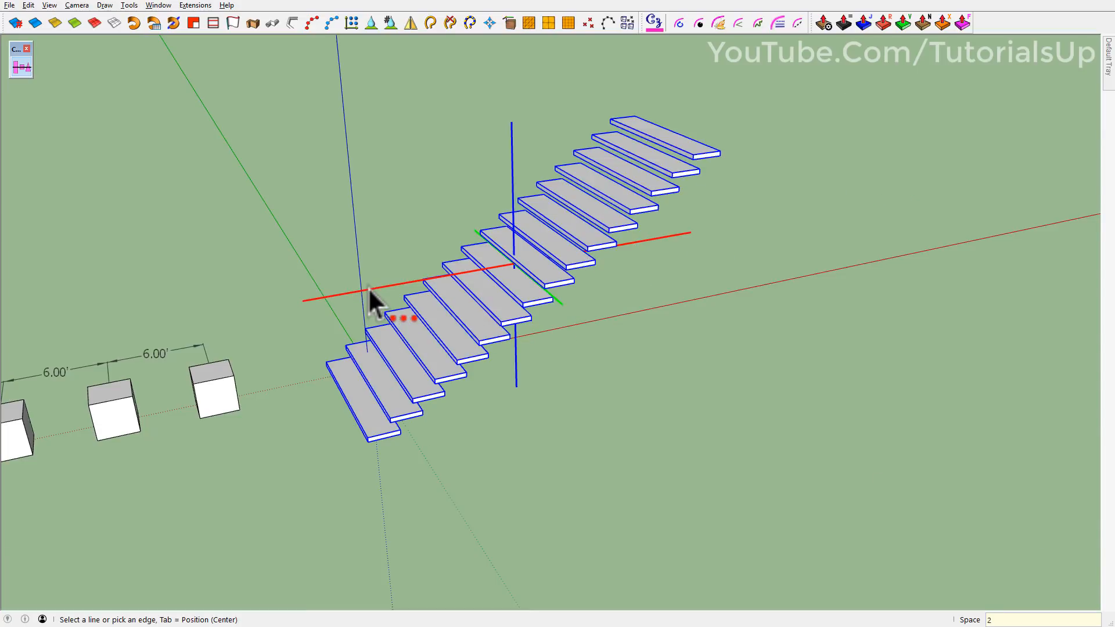
key(Return)
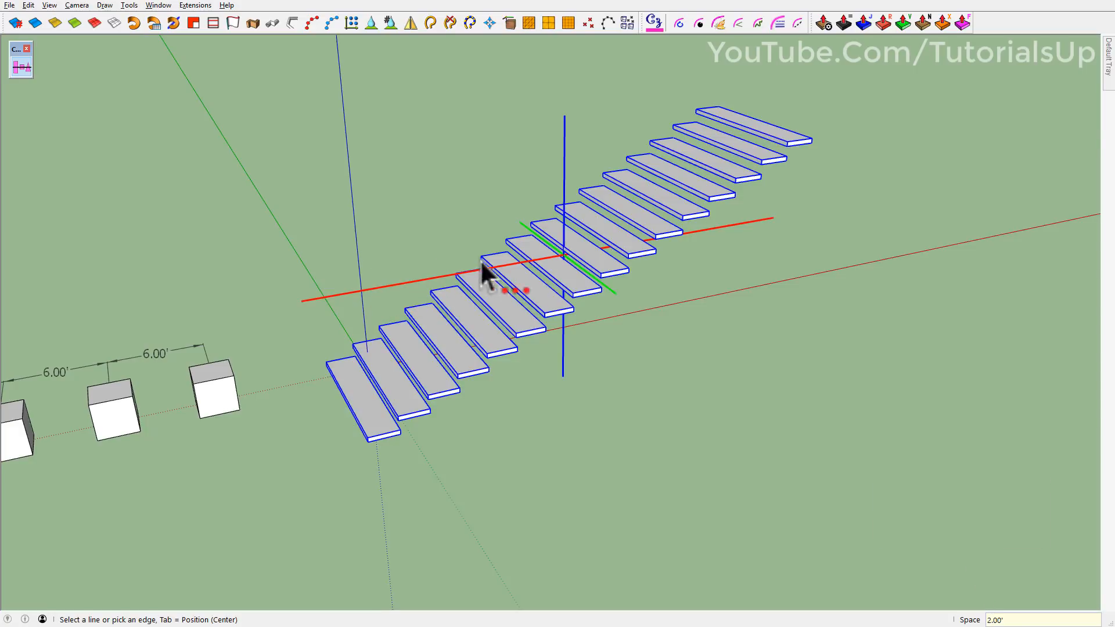
- Set the planks' rise along the blue axis to 1.5' and deselect the finished stair
click(564, 178)
click(564, 173)
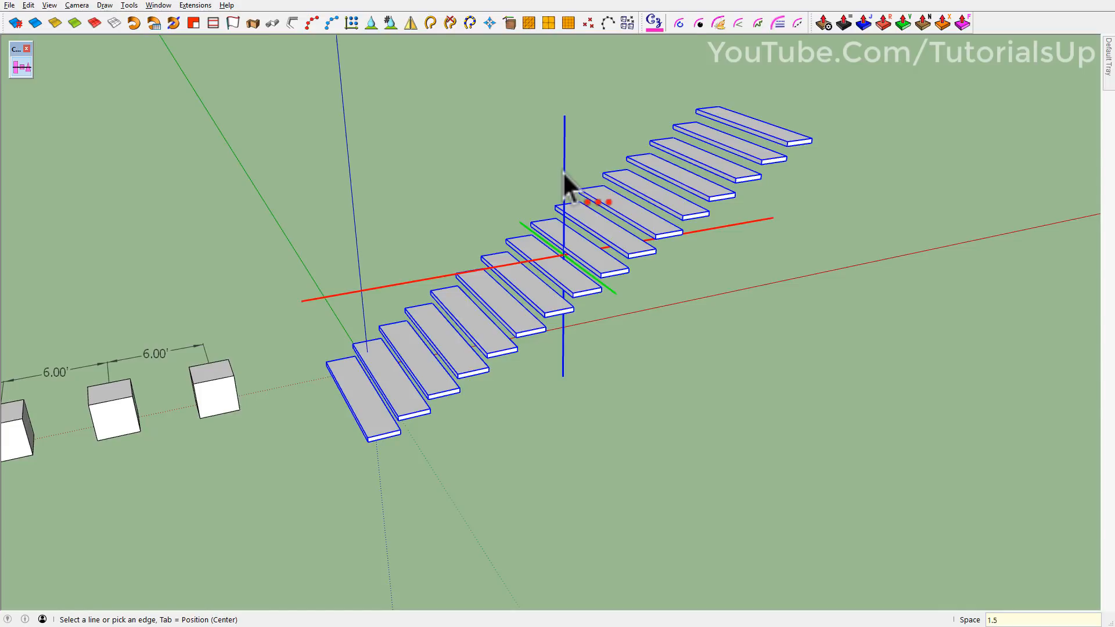
key(Return)
middle_drag(540, 288, 333, 299)
key(space)
key(h)
drag(475, 294, 602, 370)
key(space)
click(618, 293)
- Start a new file without saving the changes to the current model
click(9, 6)
click(26, 20)
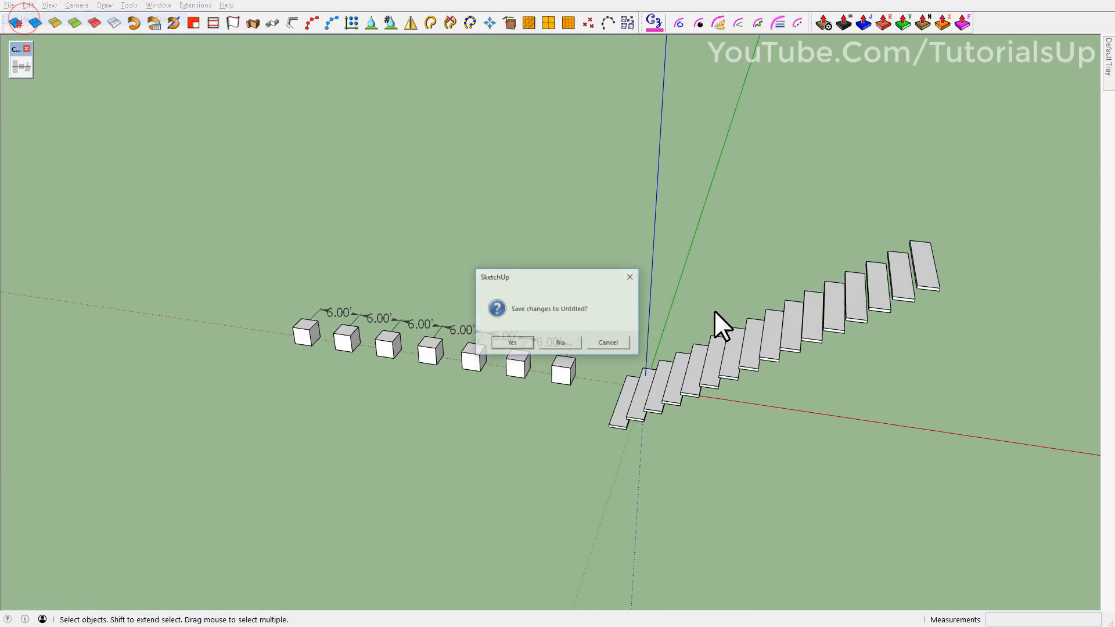
click(559, 343)
- Draw a circle on the ground at the origin and delete the default figure
middle_drag(560, 354, 594, 398)
key(c)
click(554, 308)
click(584, 305)
key(space)
click(727, 385)
key(Delete)
- Extrude the circle upward 20' to form a tall pole
key(p)
drag(550, 324, 561, 272)
text(20)
key(Return)
- Select the whole pole and make it a group
scroll(572, 359, down, 6)
middle_drag(571, 359, 528, 238)
key(space)
triple_click(529, 238)
right_click(529, 238)
click(568, 110)
- Open the pole group and copy its bottom face in place outside the group
shift+middle_drag(546, 448, 567, 279)
scroll(554, 378, up, 10)
middle_drag(549, 348, 565, 184)
double_click(541, 324)
double_click(541, 324)
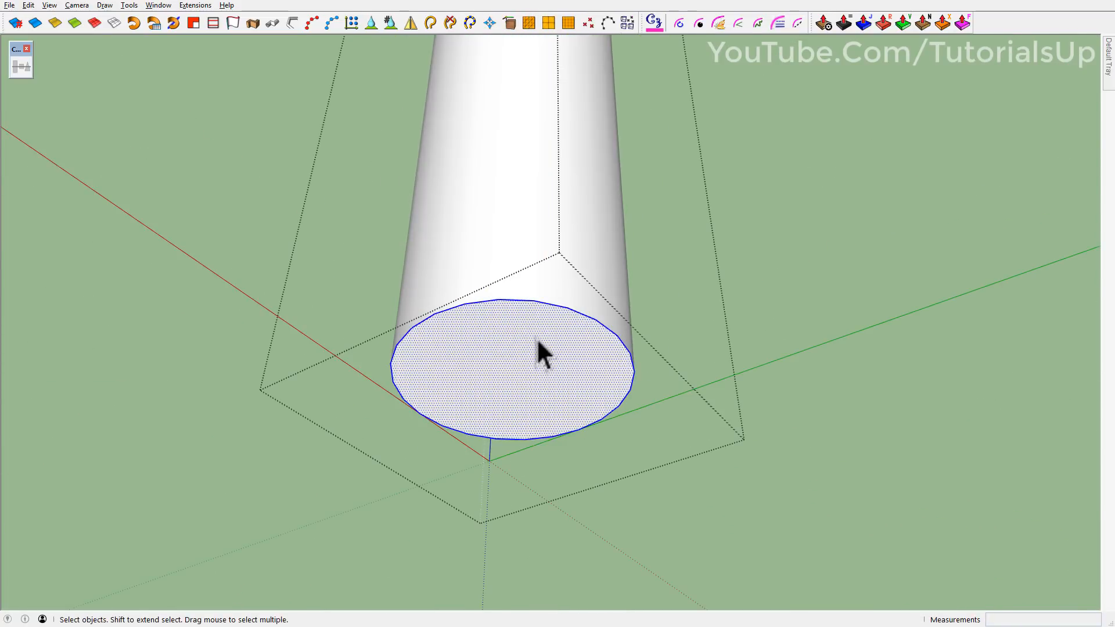
key(ctrl+z)
- Offset the circular face's edge outward to create a narrow ring around the pole's base
double_click(584, 337)
key(f)
click(607, 328)
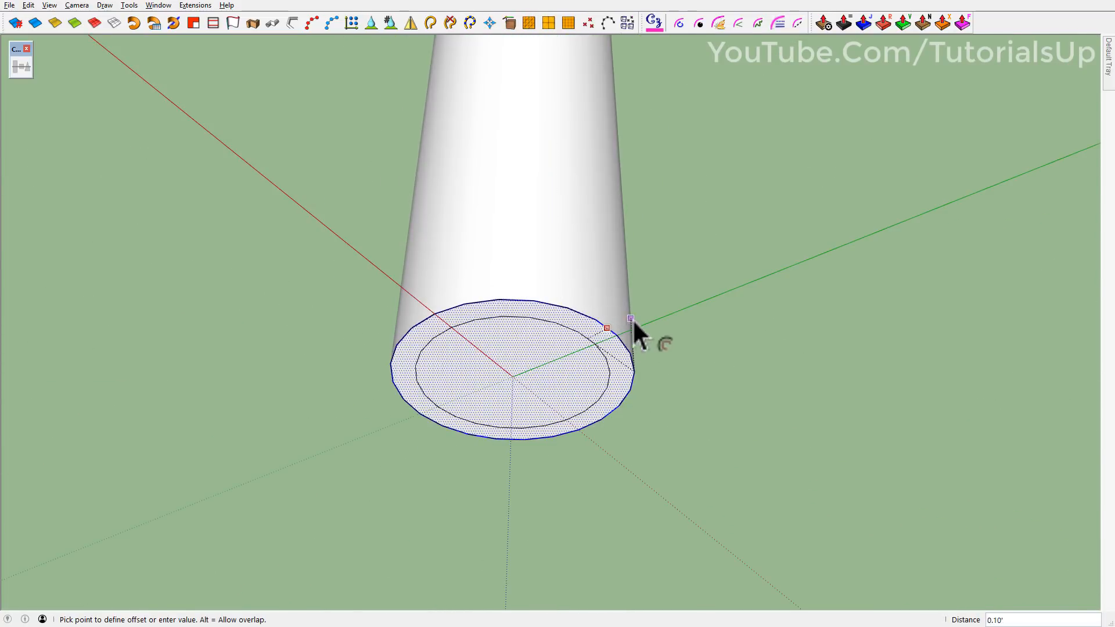
click(655, 336)
key(space)
- Extrude the ring upward into a short collar around the pole's base
click(598, 376)
click(646, 378)
key(p)
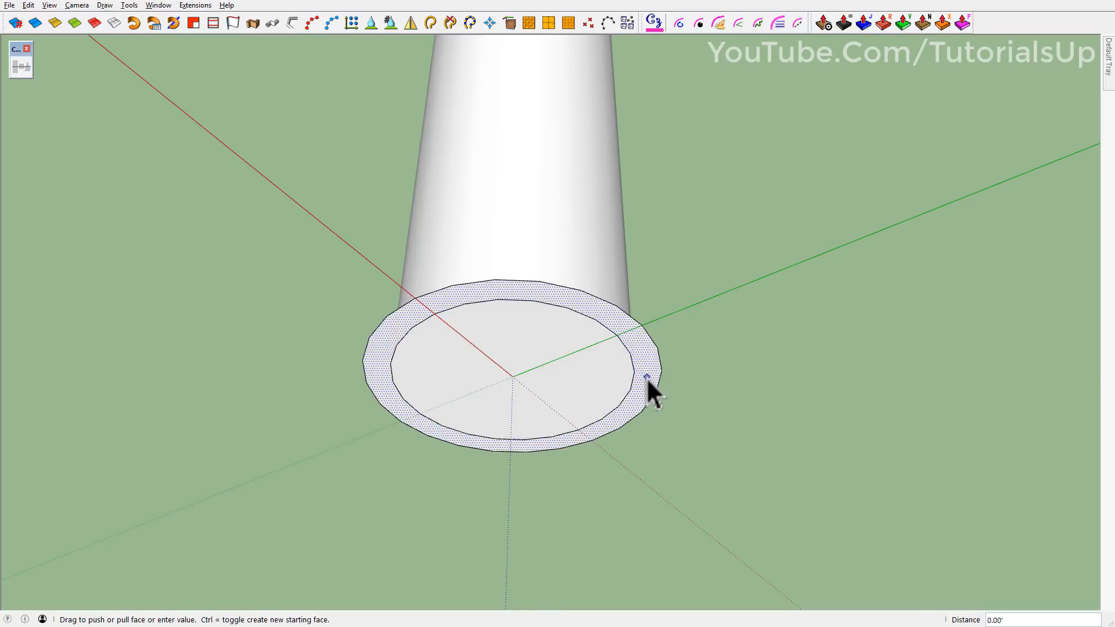
click(646, 377)
middle_drag(661, 296, 623, 393)
key(Return)
key(space)
- Show hidden geometry and select adjoining segments of the collar's upper outer edge
middle_drag(685, 291, 423, 345)
scroll(496, 535, down, 3)
scroll(522, 357, up, 4)
key(alt+h)
right_click(507, 348)
click(583, 86)
click(475, 353)
- Copy the selected edge segments down the collar's side by about 0.4'
key(m)
key(ctrl)
click(492, 350)
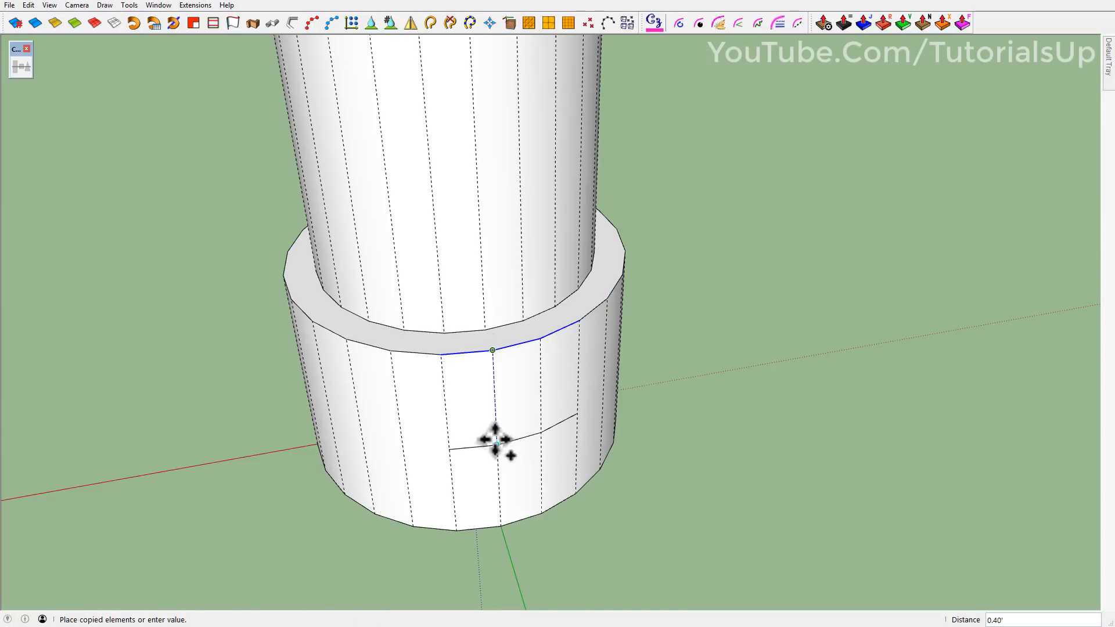
click(495, 430)
- Copy the curved line on the collar's side once slightly above and once slightly below itself
middle_drag(496, 429, 503, 329)
scroll(492, 389, up, 1)
key(ctrl)
click(489, 396)
click(493, 366)
key(space)
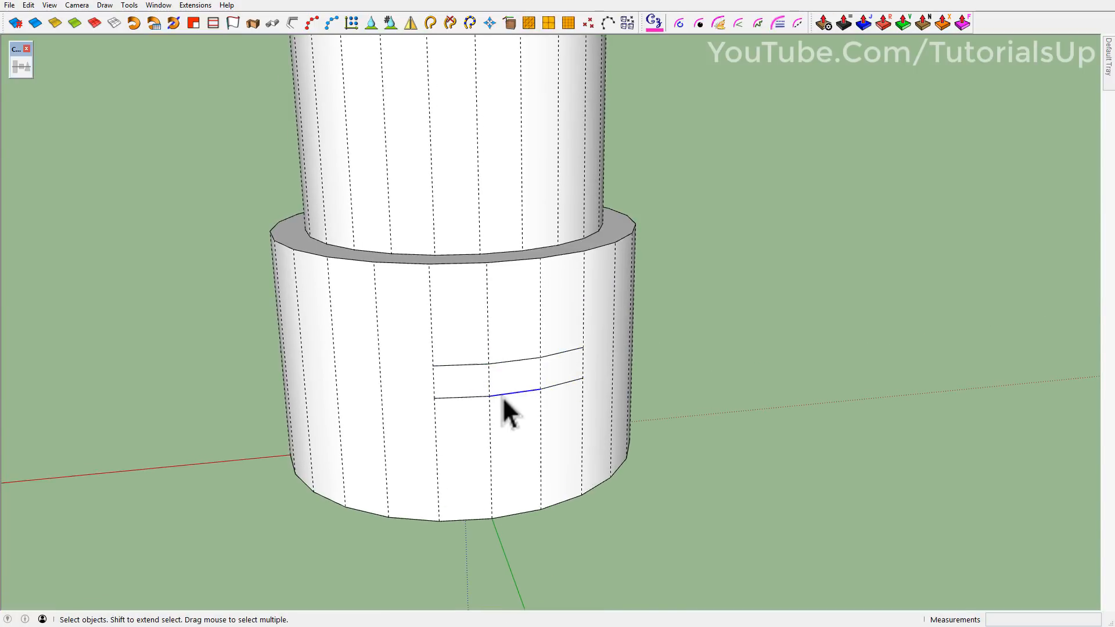
key(m)
key(ctrl)
click(491, 397)
click(491, 429)
- Erase the middle curved line, unsoften the patch's two vertical side edges and turn off hidden geometry
key(e)
drag(489, 397, 550, 389)
ctrl+shift+click(582, 386)
ctrl+shift+click(430, 397)
key(alt+h)
- Extrude the curved patch on the collar outward 6' with Joint Push Pull to form a wedge-shaped tread
key(space)
click(535, 390)
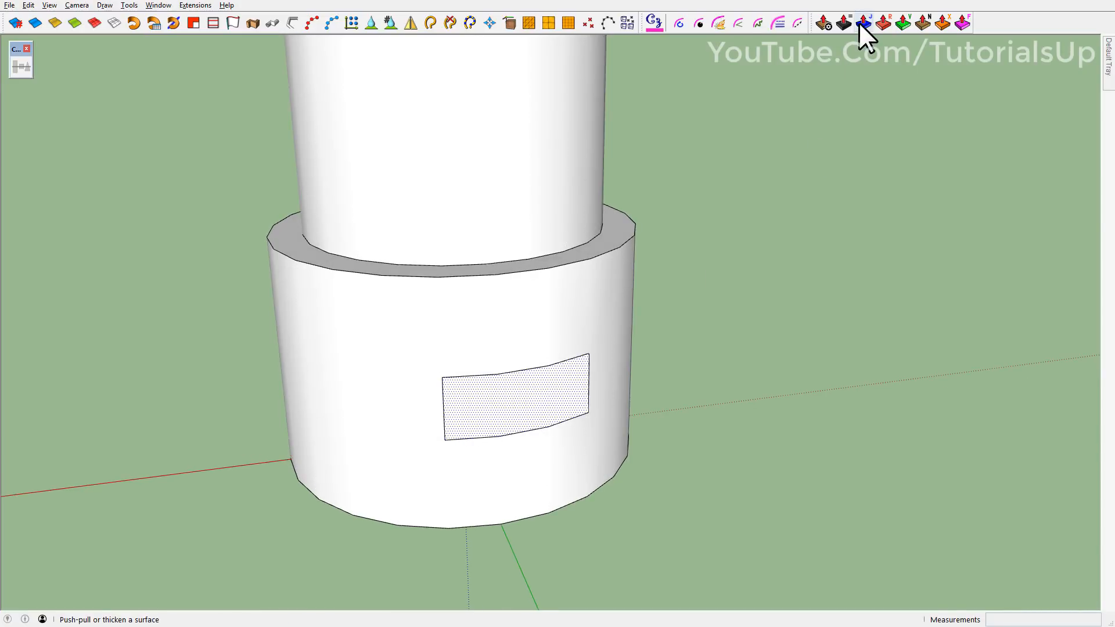
click(862, 24)
scroll(496, 345, down, 6)
middle_drag(496, 342, 567, 335)
scroll(487, 353, down, 1)
drag(483, 357, 855, 507)
scroll(464, 399, down, 3)
text(6)
key(Return)
click(652, 336)
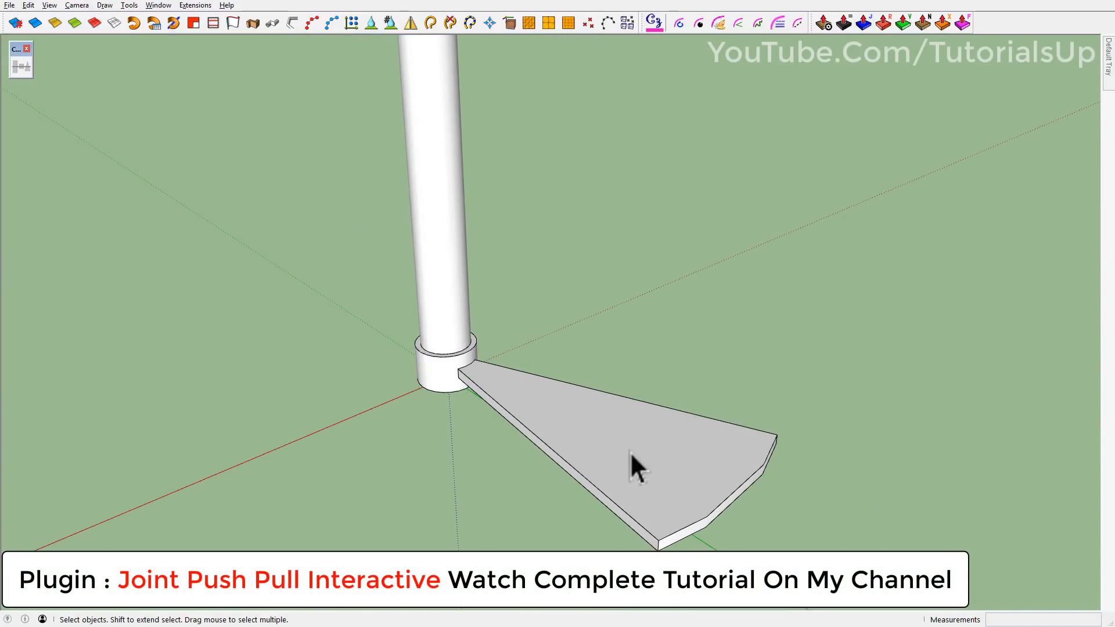
- Group the tread together with its collar and select the group for moving
triple_click(629, 452)
right_click(527, 399)
click(631, 99)
click(572, 388)
key(m)
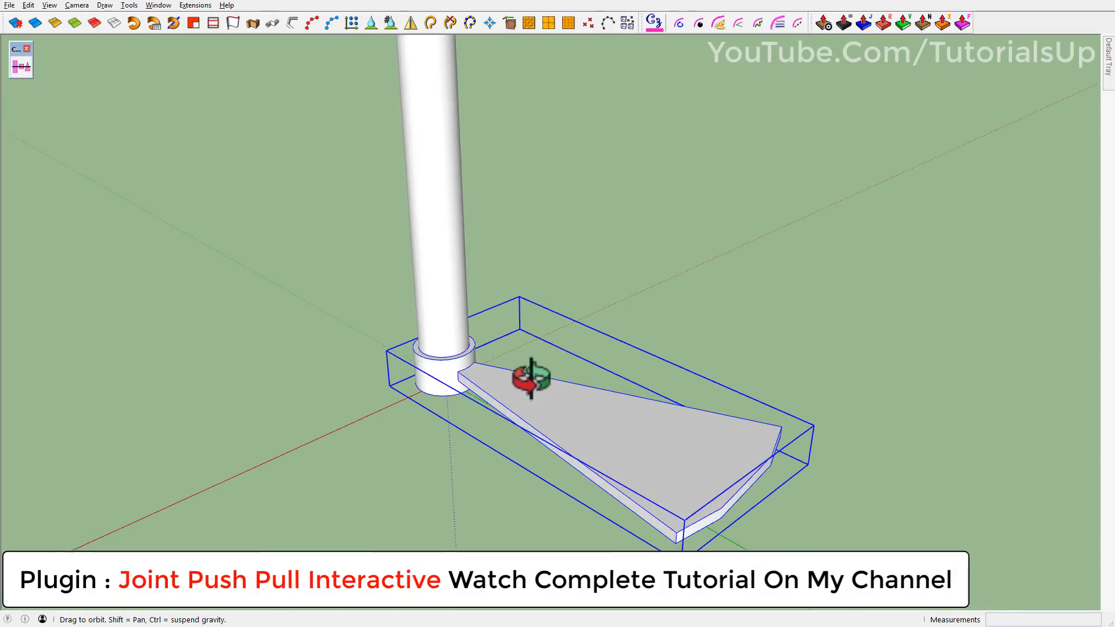
- Copy the grouped tread 0.80' straight up the pole by its collar height and repeat the copy 24 times
scroll(464, 389, up, 3)
click(452, 390)
key(ctrl)
click(445, 338)
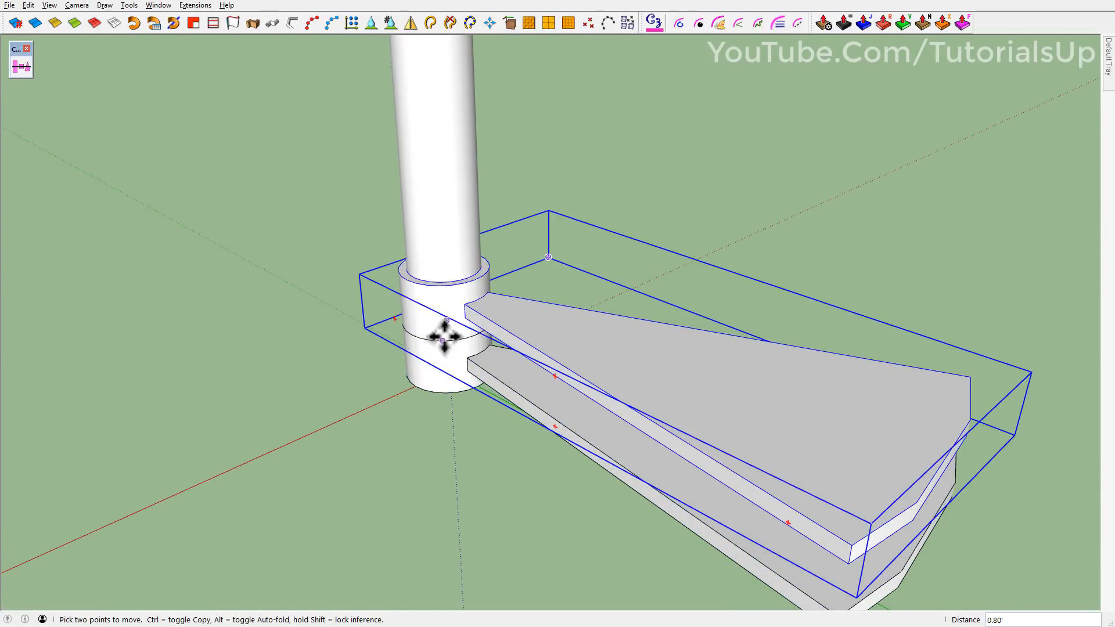
text(24x)
key(Return)
scroll(444, 338, down, 10)
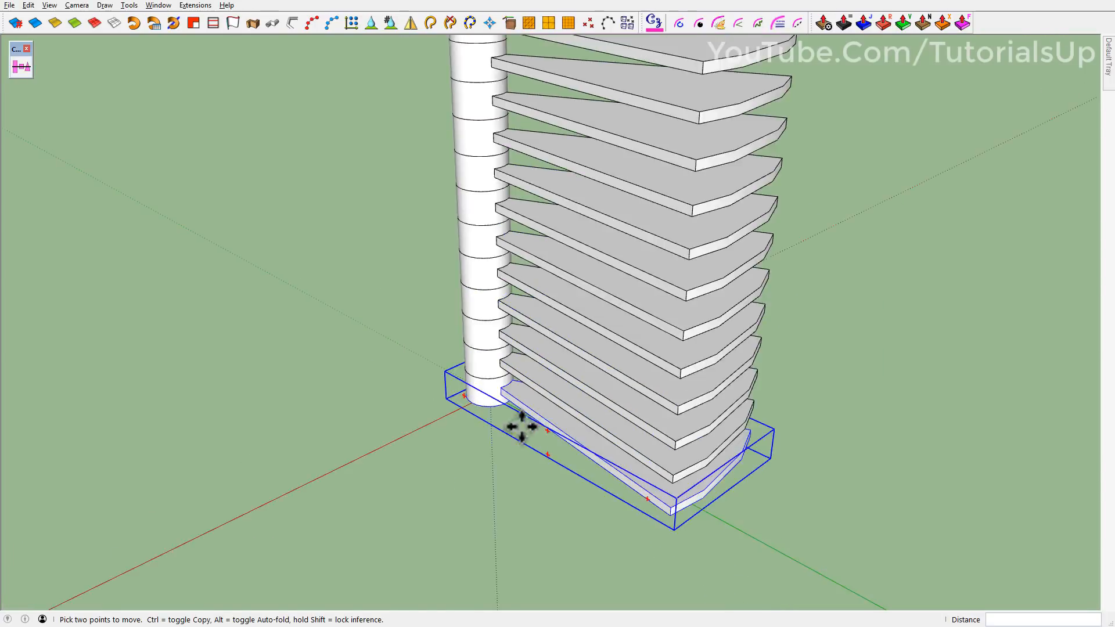
key(space)
- Select all stacked treads and fan them out around the pole's top circle with the spacing plugin at an angle of 20
scroll(559, 192, up, 2)
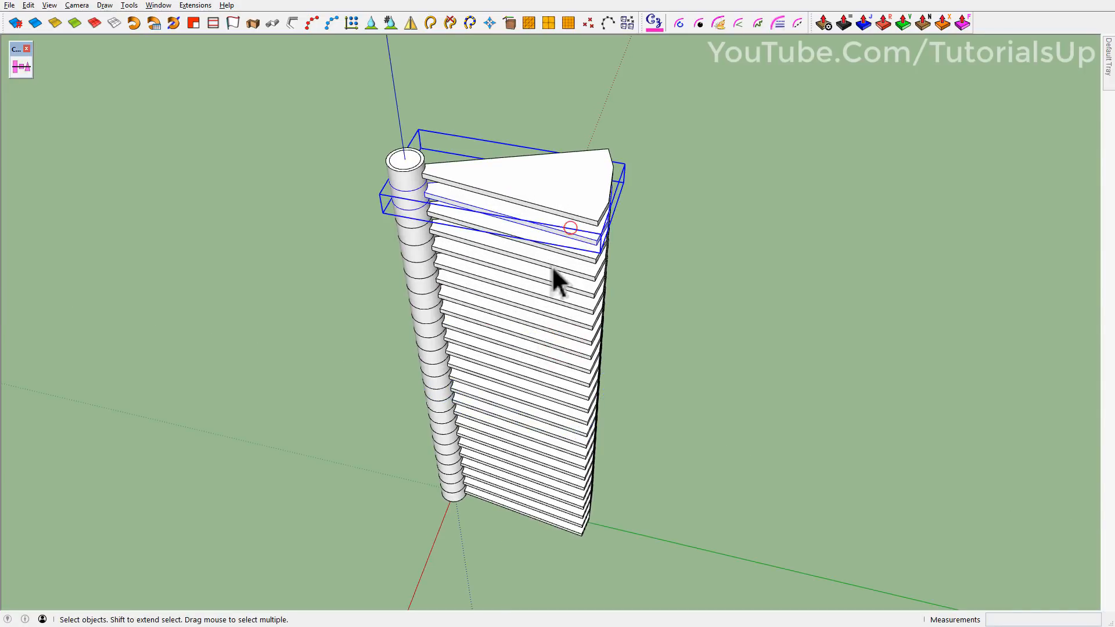
drag(506, 110, 505, 109)
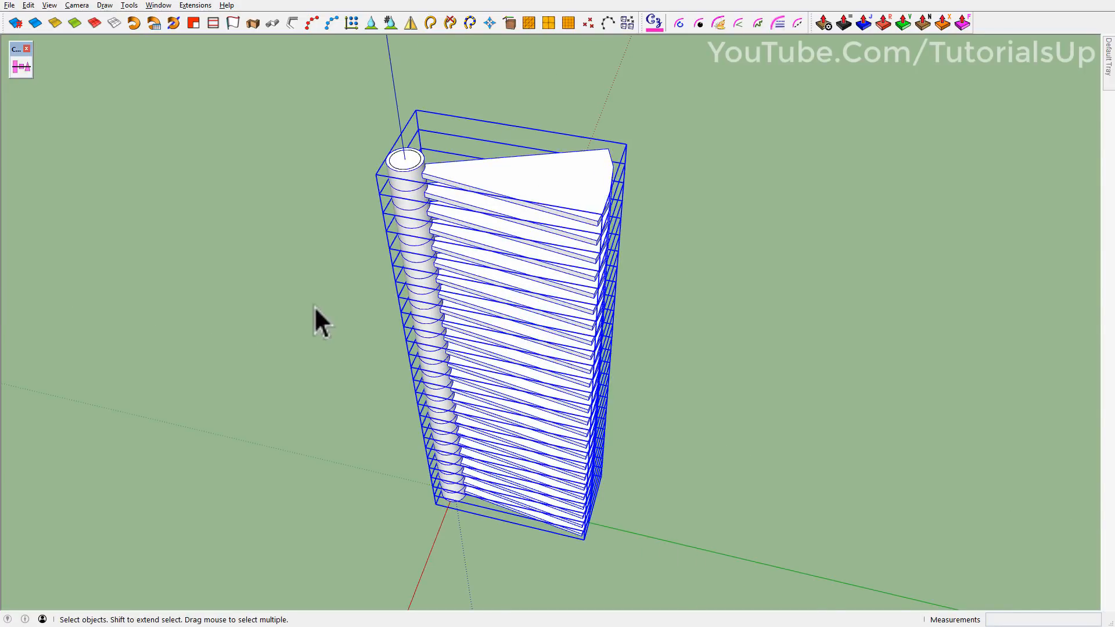
scroll(316, 314, up, 3)
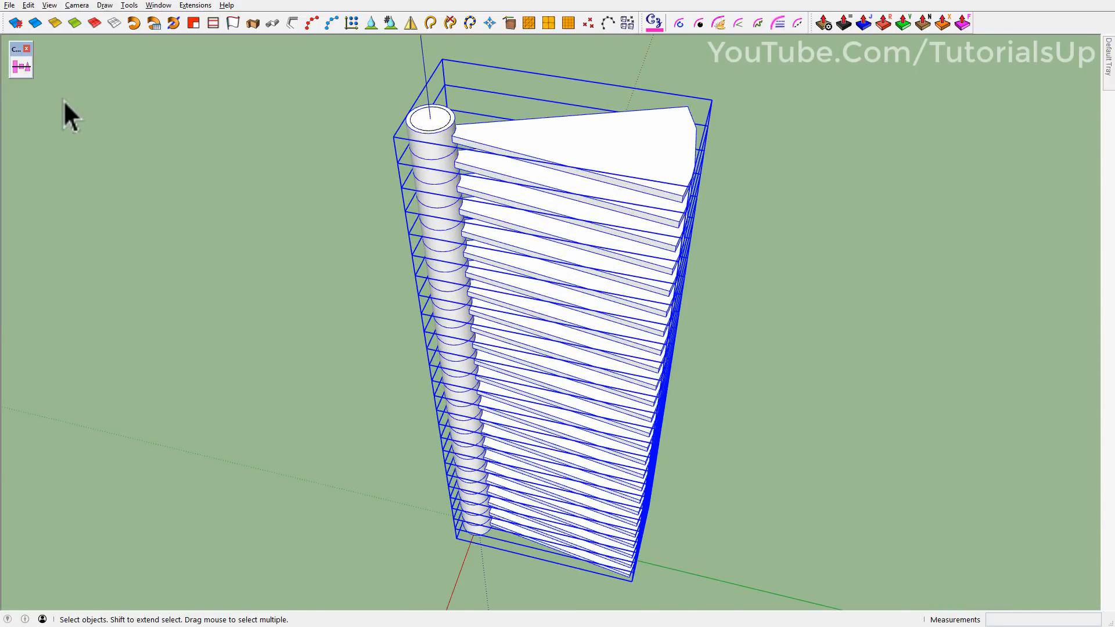
scroll(66, 106, up, 1)
click(22, 67)
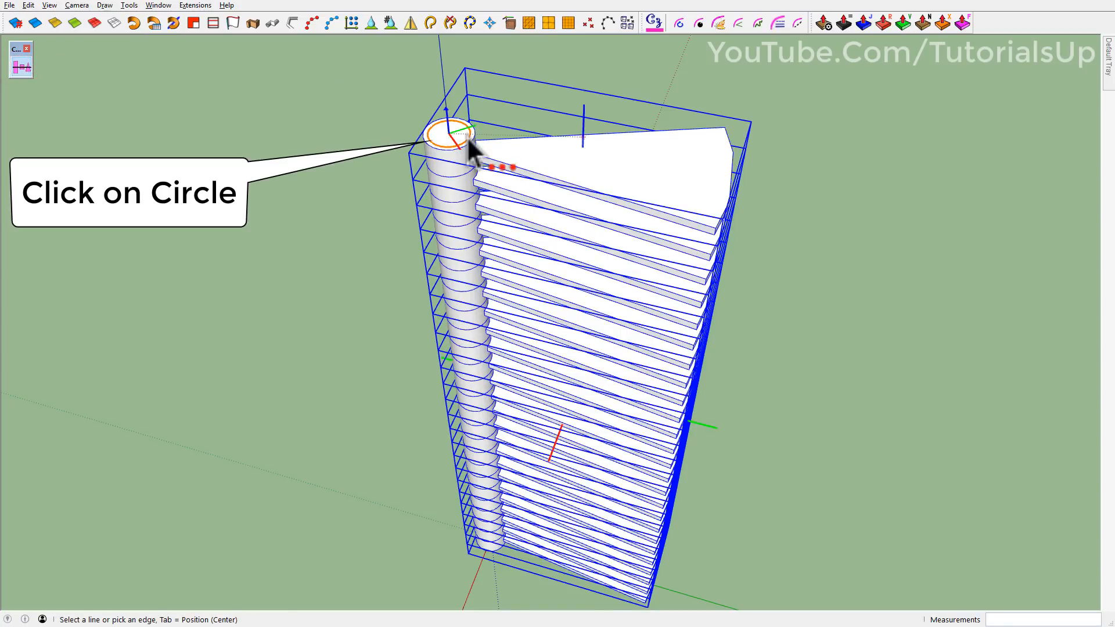
click(466, 137)
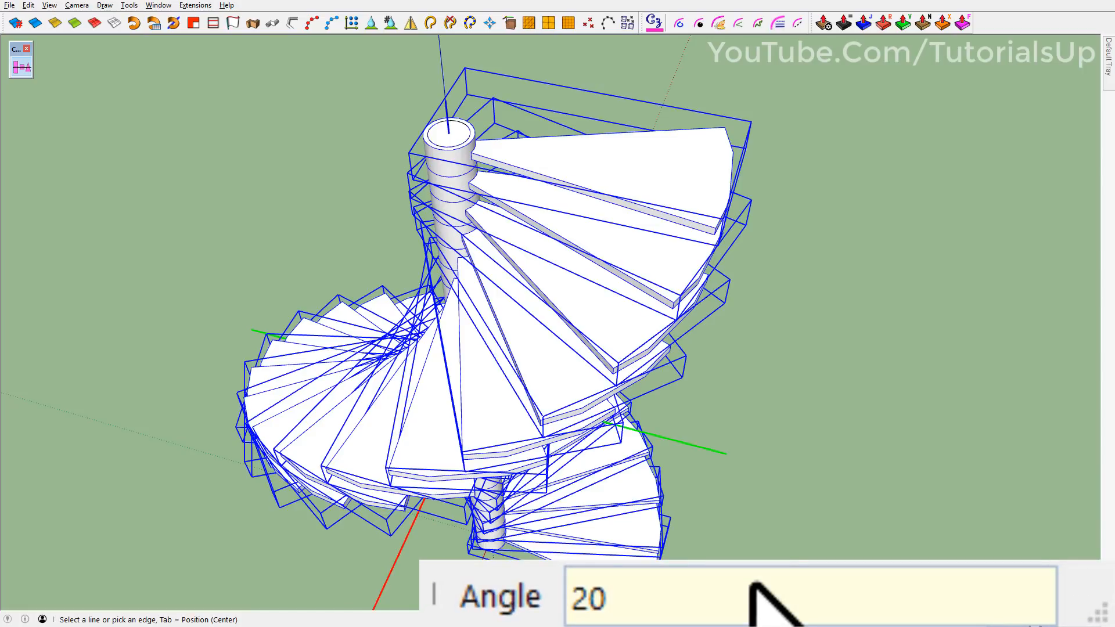
key(Return)
- Open a lower tread component for editing and draw a small circle on its underside near the outer corner
middle_drag(879, 520, 755, 291)
key(space)
scroll(493, 330, down, 2)
scroll(590, 538, up, 4)
middle_drag(590, 538, 476, 371)
scroll(493, 377, up, 2)
shift+middle_drag(494, 377, 492, 312)
scroll(518, 439, up, 2)
double_click(506, 337)
key(c)
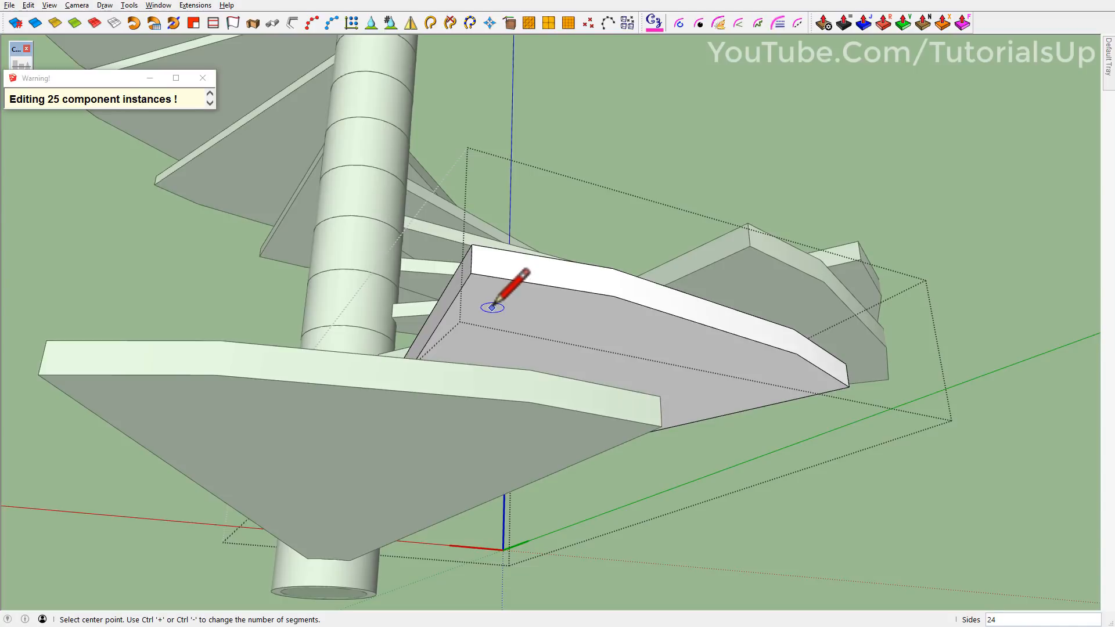
click(492, 310)
click(522, 316)
key(space)
- Extrude the circle on the tread's underside downward to the level of the tread below as a spacer cylinder
key(p)
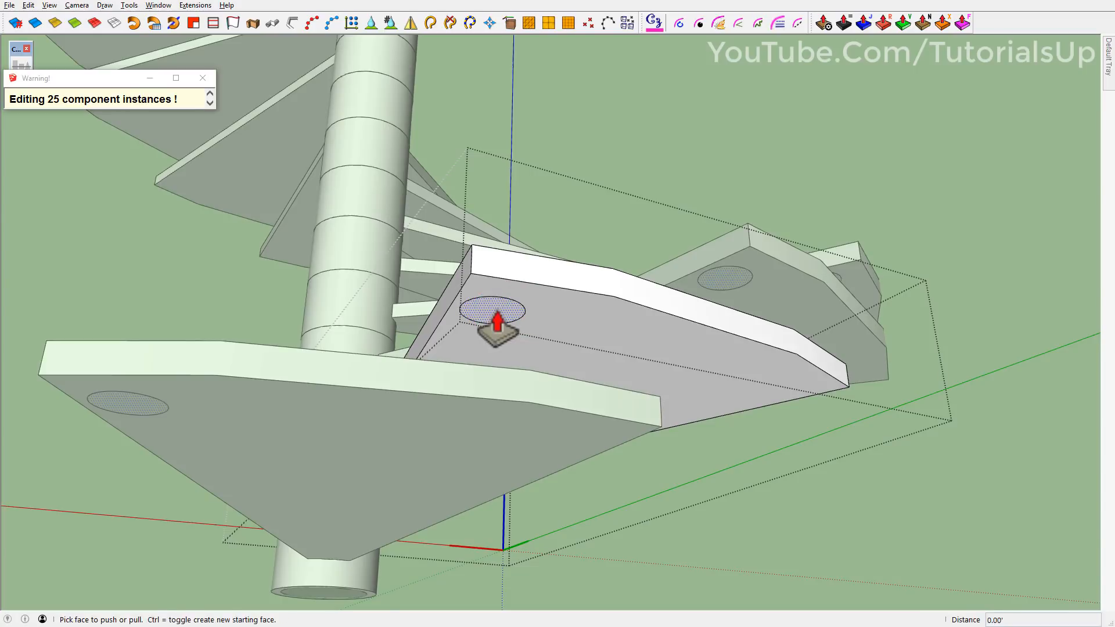
click(493, 316)
click(660, 396)
scroll(623, 319, down, 2)
middle_drag(620, 322, 461, 399)
scroll(559, 380, down, 2)
- Reopen the tread component and offset the spacer cylinder's bottom edge inward about 0.14' to form a smaller circle
scroll(461, 398, up, 6)
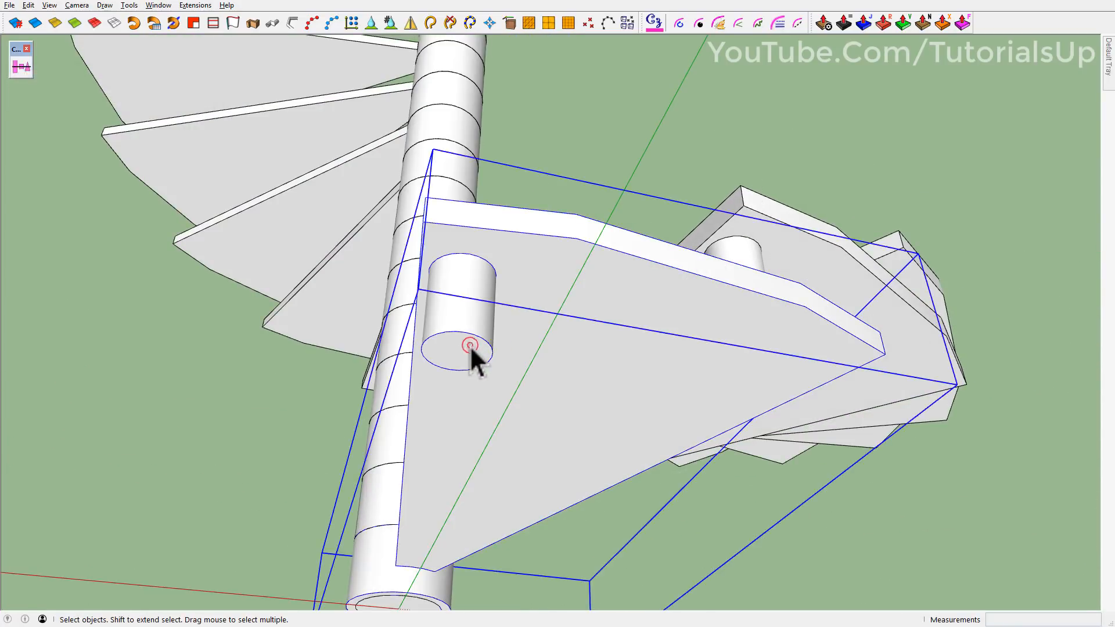
double_click(469, 347)
scroll(465, 350, up, 5)
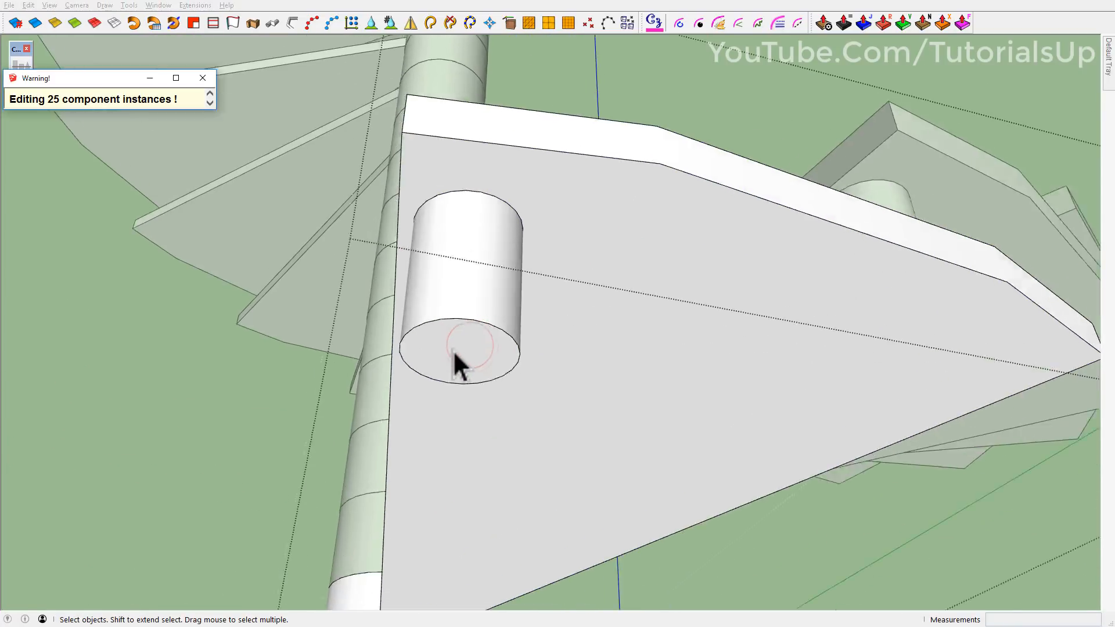
click(471, 355)
key(f)
click(491, 320)
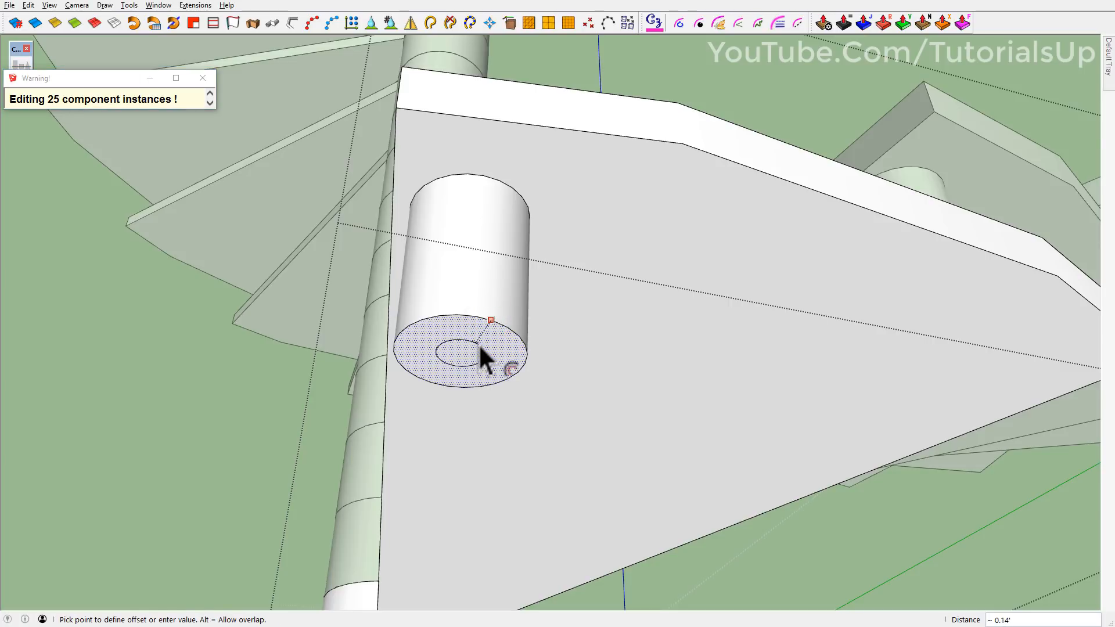
click(478, 345)
- Copy the small inner circle straight up from the spacer's bottom onto the tread's top face
key(space)
click(464, 360)
key(m)
key(ctrl)
click(486, 353)
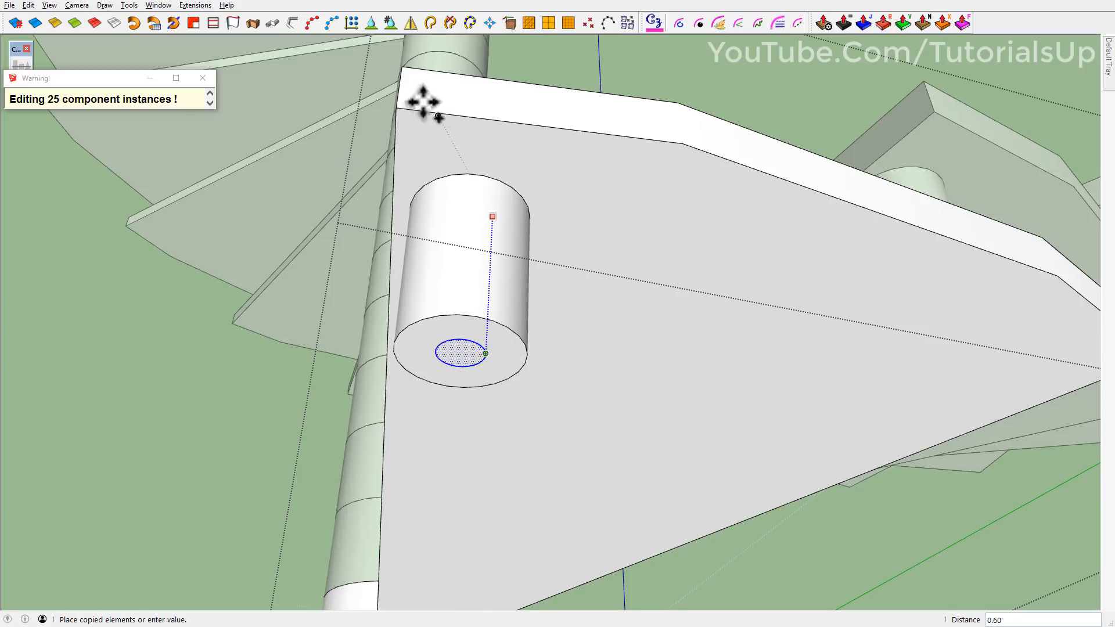
click(407, 72)
middle_drag(500, 154, 514, 482)
scroll(527, 499, down, 1)
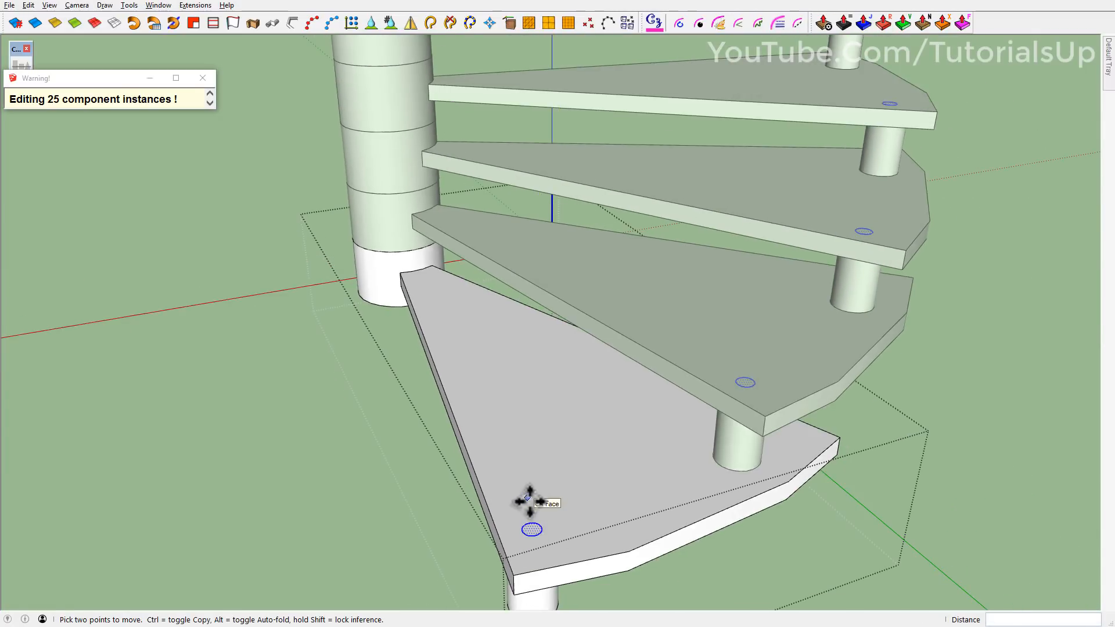
- Extrude the small circle on the tread's top face upward into a tall baluster and close the component
key(p)
click(541, 530)
scroll(510, 430, down, 6)
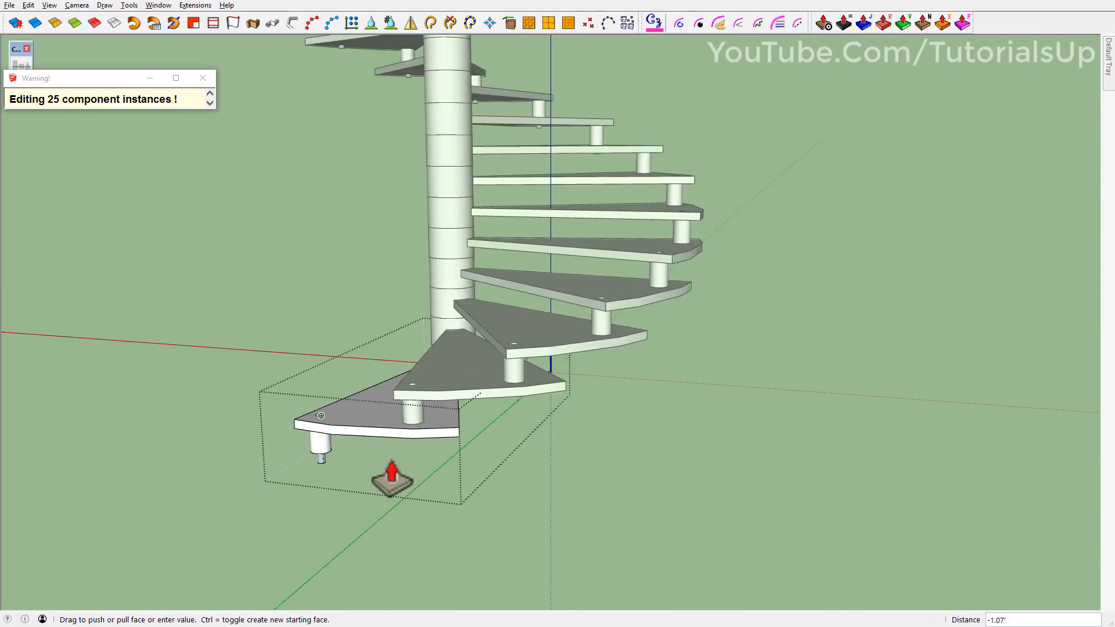
click(311, 314)
middle_drag(311, 317, 377, 534)
scroll(511, 502, down, 3)
key(space)
click(520, 502)
- Open the lowest tread component for editing, with the top of its baluster in close view
middle_drag(457, 379, 953, 284)
middle_drag(500, 379, 933, 430)
middle_drag(602, 421, 304, 437)
scroll(628, 498, up, 2)
middle_drag(629, 498, 504, 444)
scroll(505, 456, up, 3)
middle_drag(604, 522, 490, 505)
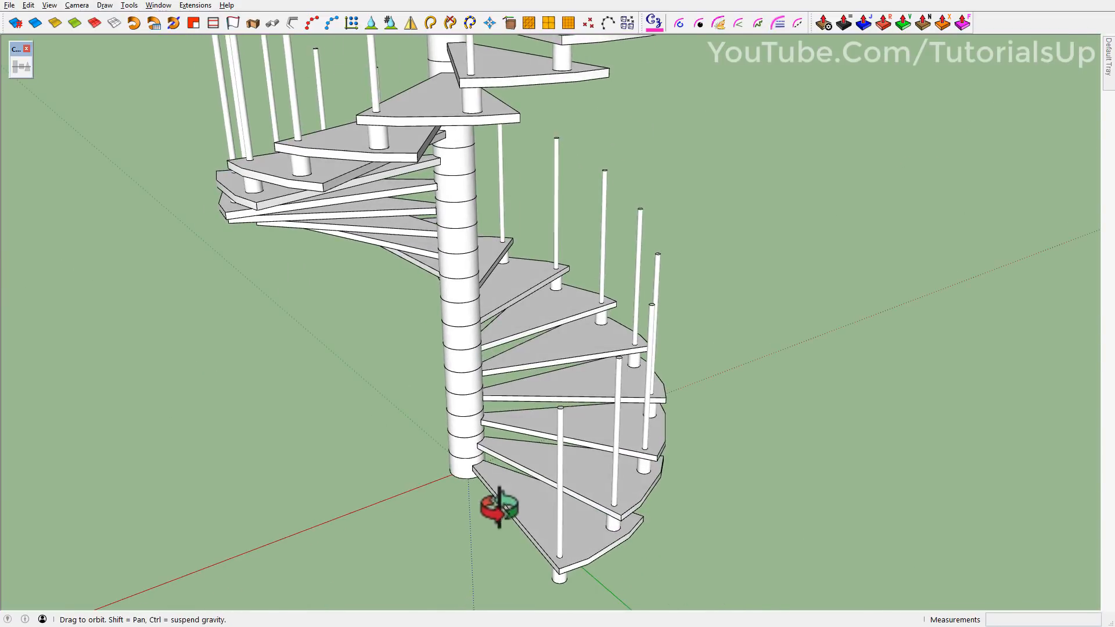
click(562, 469)
double_click(563, 469)
middle_drag(562, 467, 468, 450)
scroll(468, 451, up, 5)
scroll(466, 432, up, 2)
- Draw a handrail line from the baluster's top centre to the next baluster's top centre and close the component
key(l)
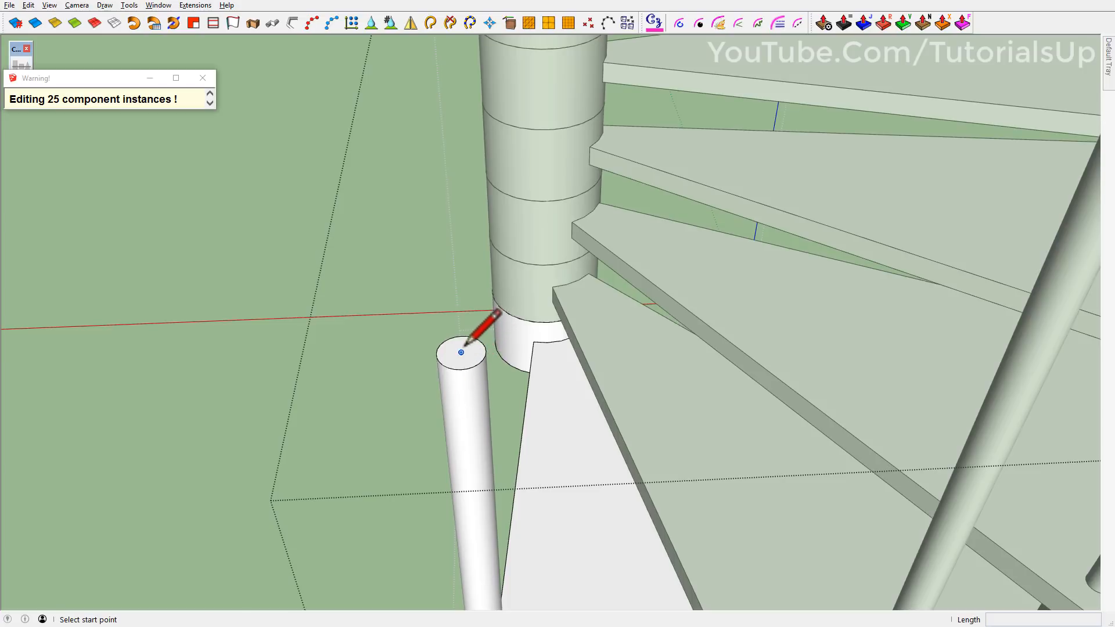
click(461, 351)
scroll(462, 345, down, 2)
middle_drag(493, 436, 393, 485)
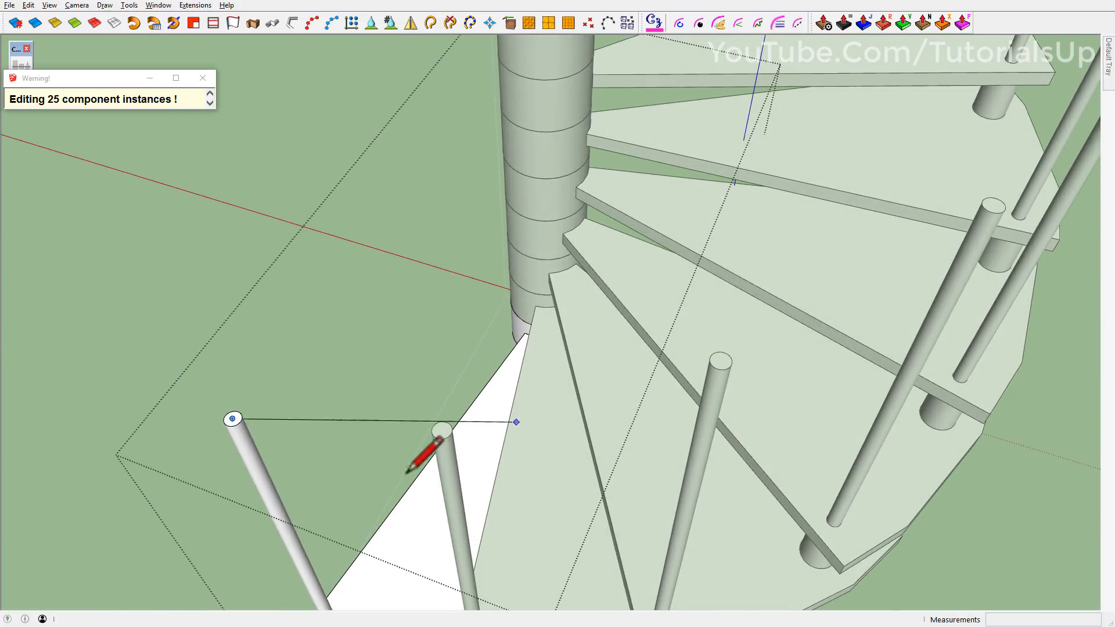
scroll(462, 447, up, 5)
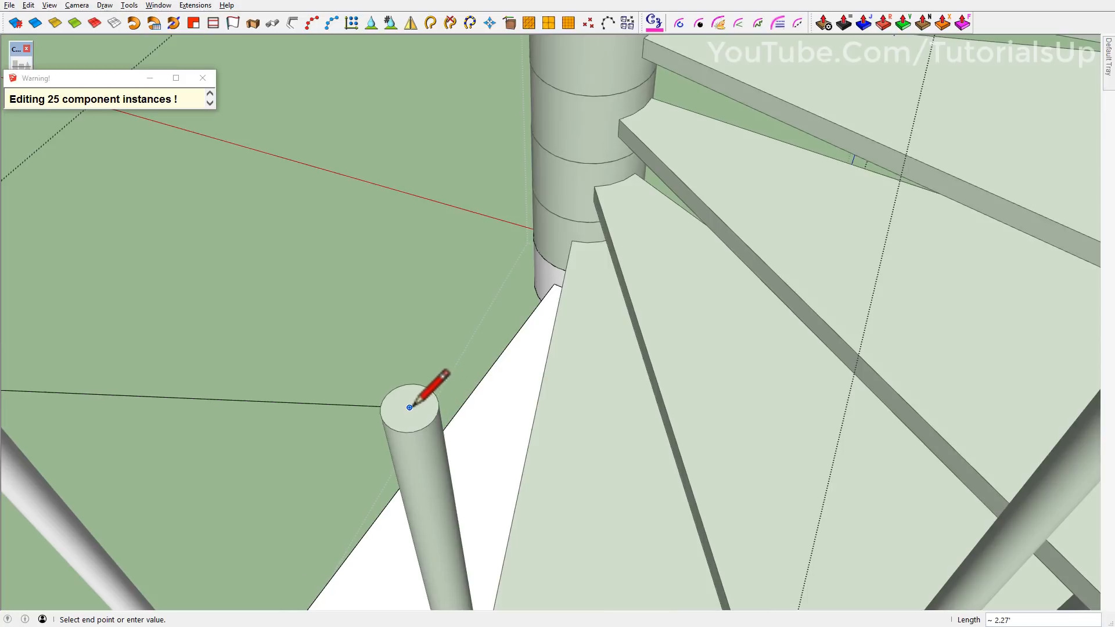
click(409, 407)
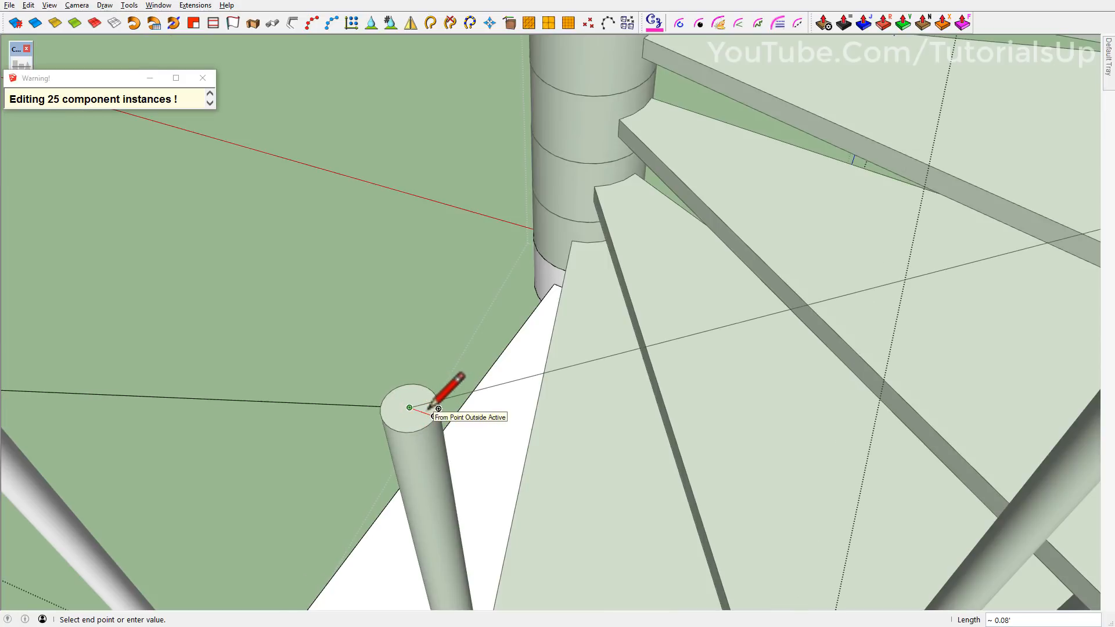
key(space)
scroll(433, 456, down, 10)
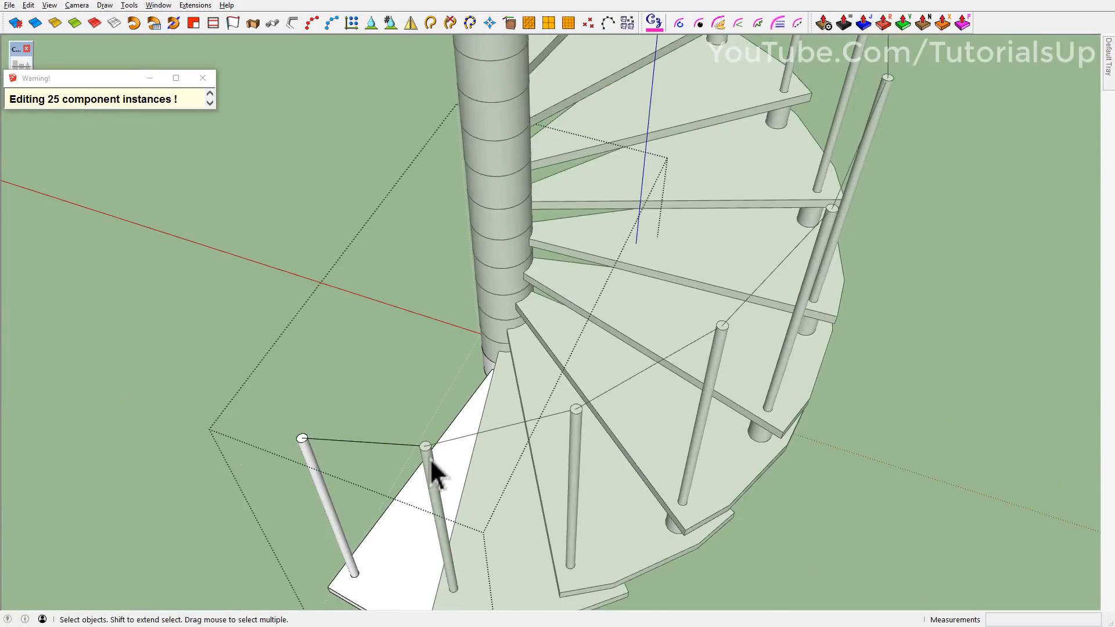
scroll(585, 454, down, 3)
middle_drag(585, 454, 438, 519)
middle_drag(487, 450, 505, 294)
click(649, 329)
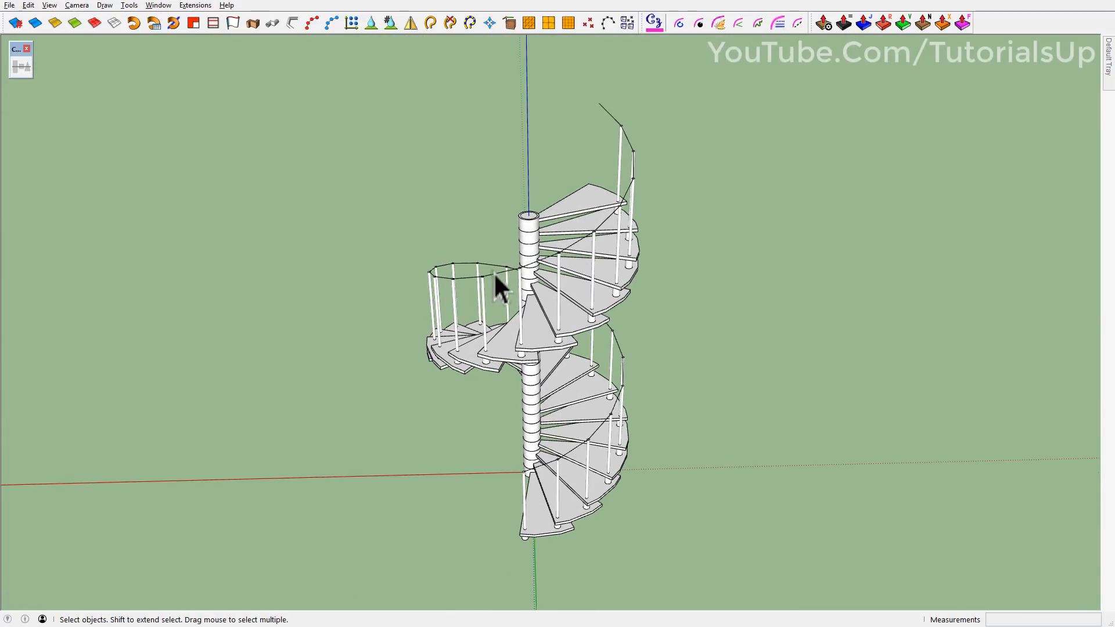
- Select the whole staircase and copy it 20' along the red axis
drag(357, 82, 751, 575)
middle_drag(466, 476, 419, 461)
key(m)
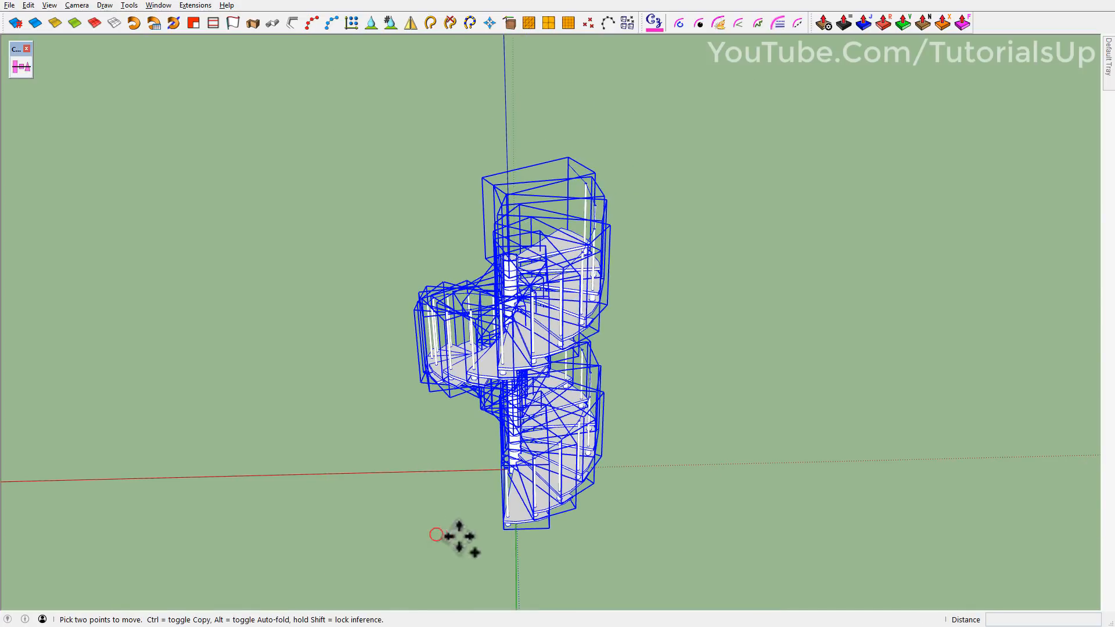
click(452, 535)
key(ctrl)
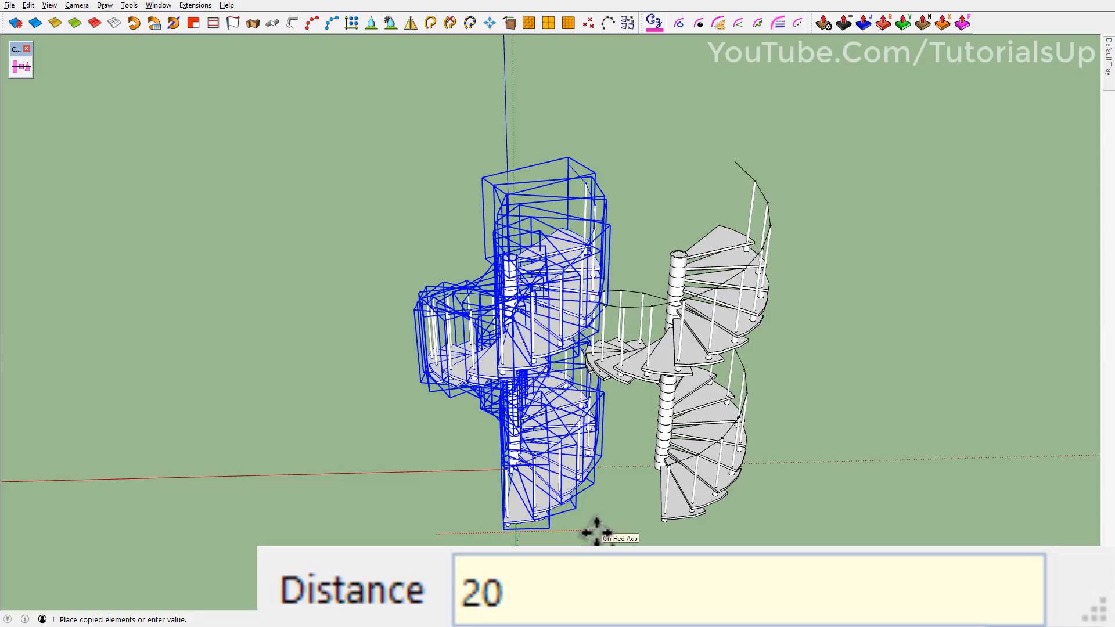
key(Return)
key(space)
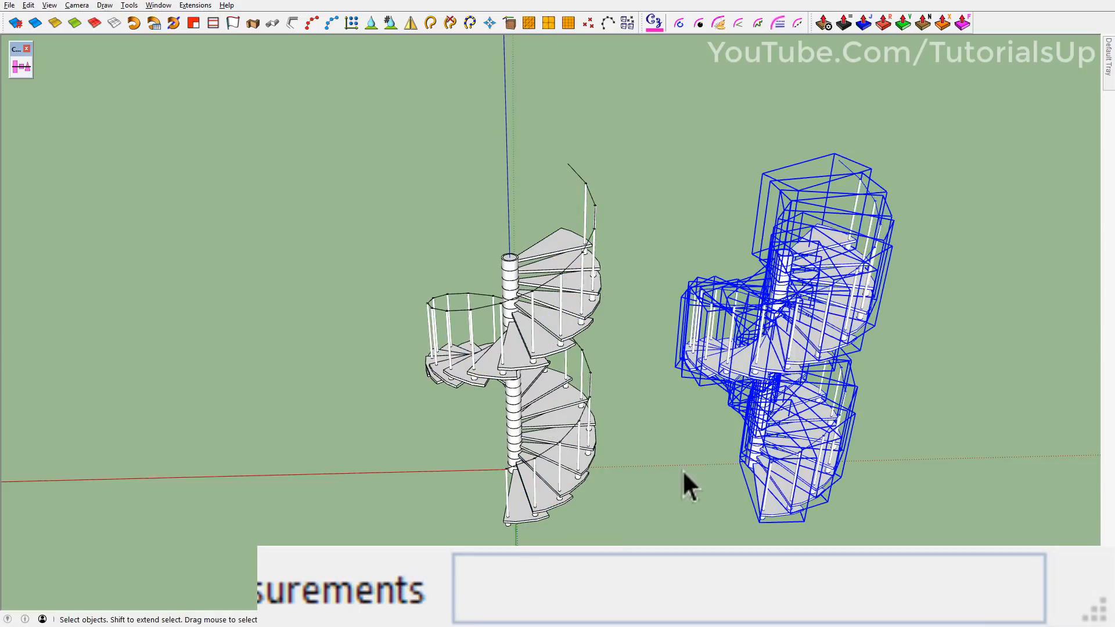
- Explode the copied staircase to free its handrail line, and delete the handrail segment from the original tread component
right_click(812, 353)
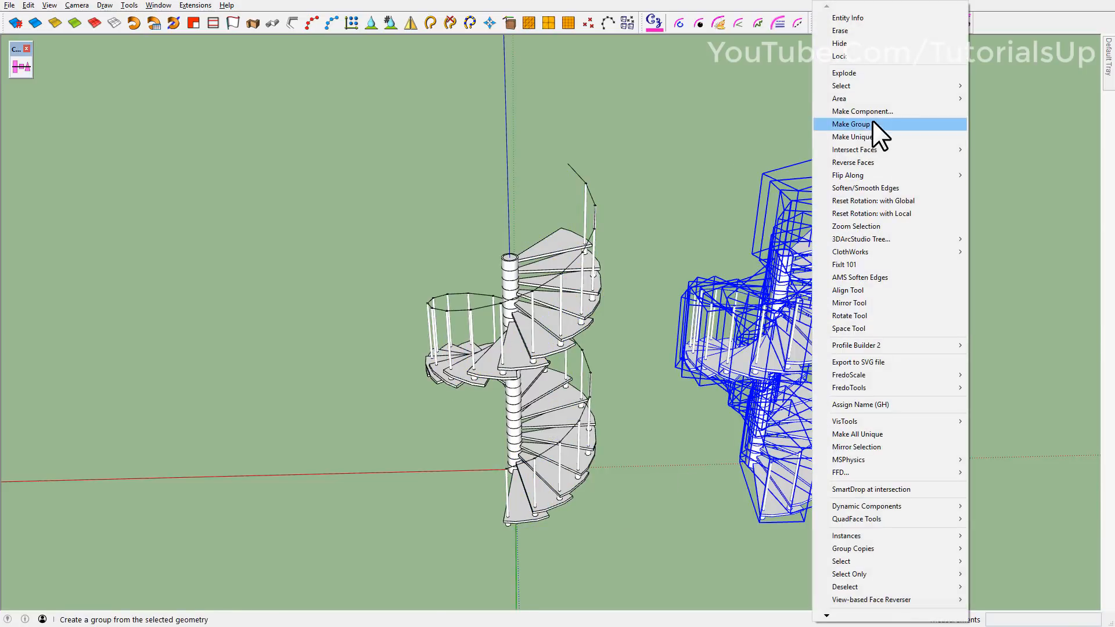
click(848, 69)
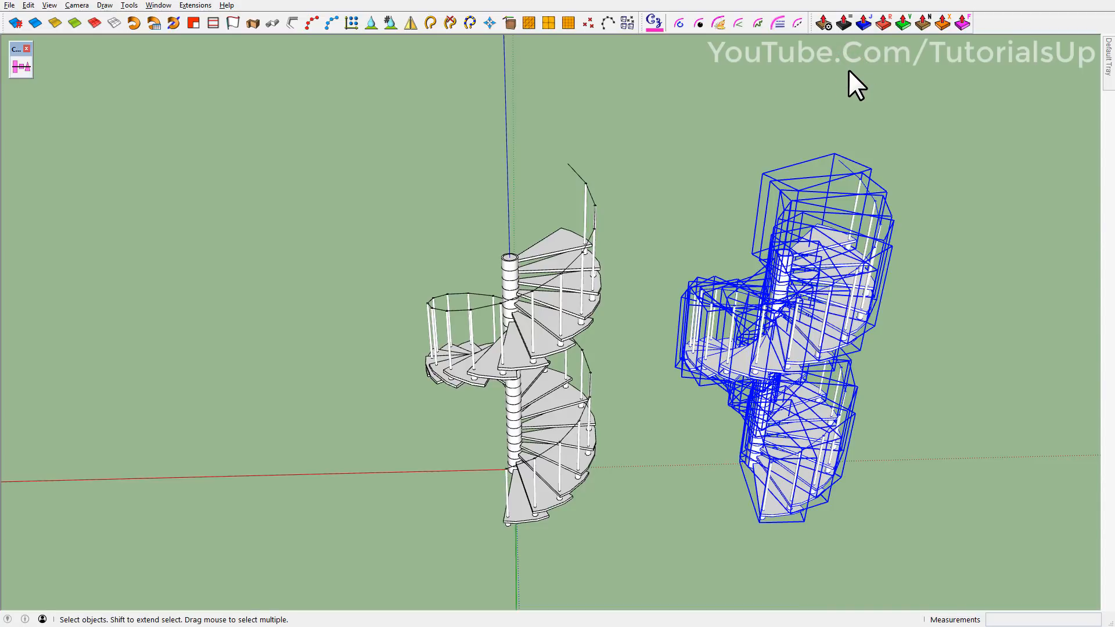
click(848, 168)
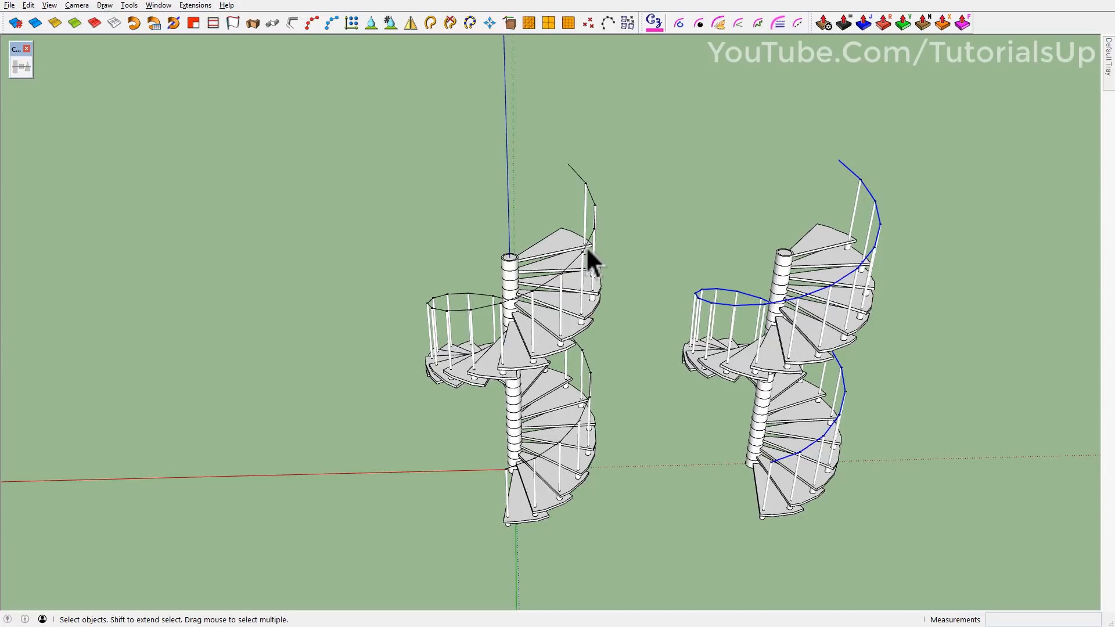
double_click(575, 263)
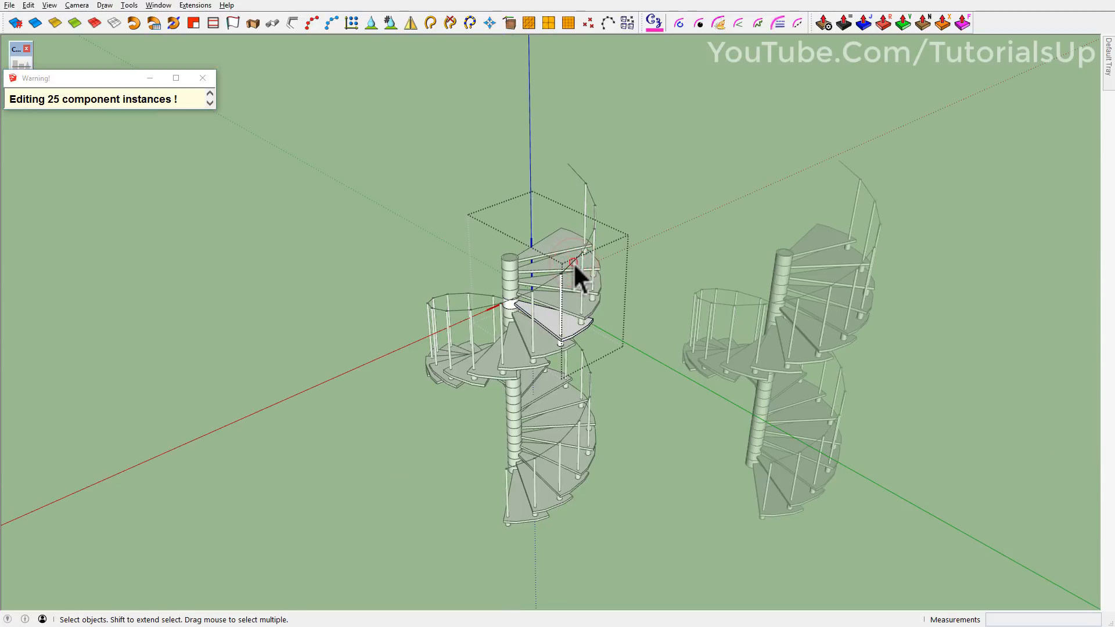
click(942, 172)
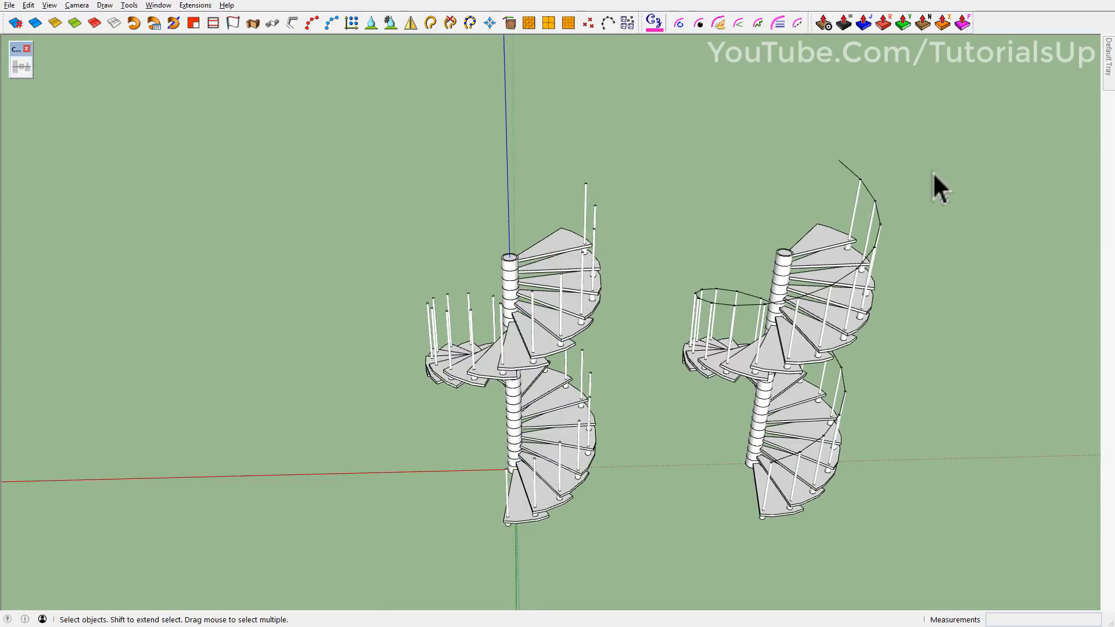
- Move the copied handrail line 20' back along the red axis onto the original balusters and delete the leftover staircase copy
click(848, 170)
key(m)
click(832, 159)
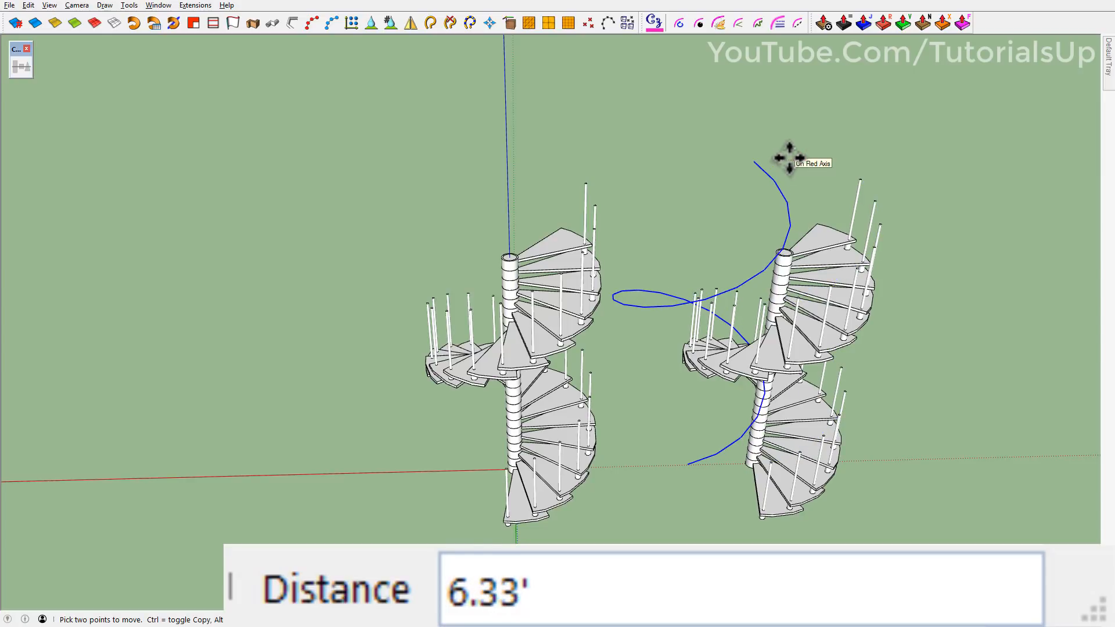
text(20)
key(Return)
key(space)
drag(671, 140, 970, 570)
key(Delete)
- Select the segmented handrail line on the staircase and smooth it into a continuous curve with Curvizard
mouse_move(628, 432)
middle_down()
mouse_move(619, 415)
mouse_move(520, 406)
mouse_move(876, 364)
mouse_move(678, 468)
middle_up()
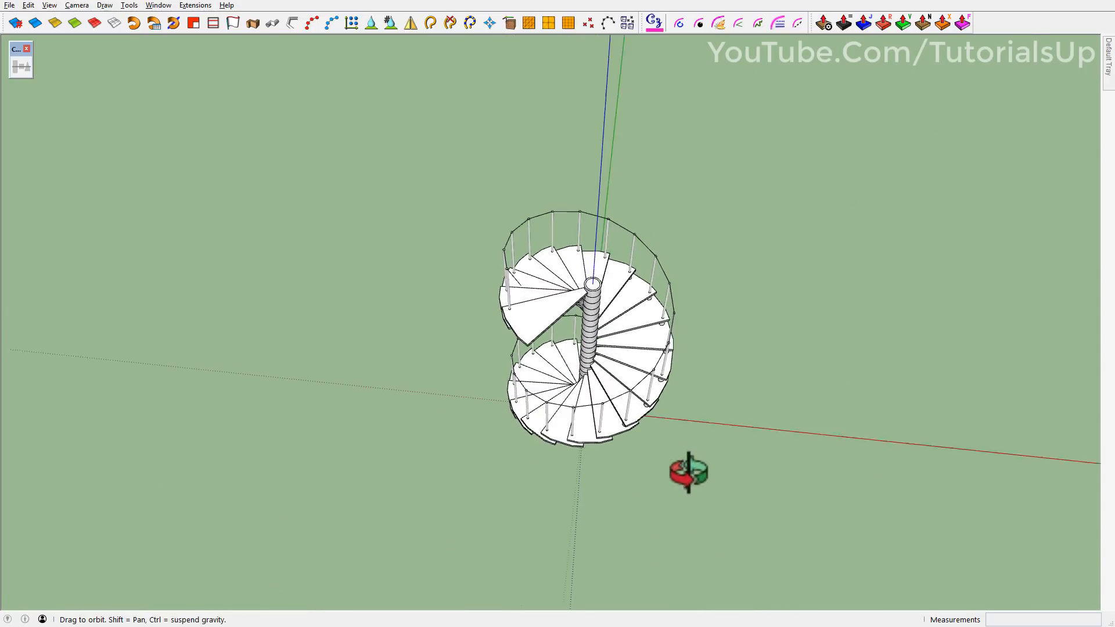
scroll(598, 323, up, 8)
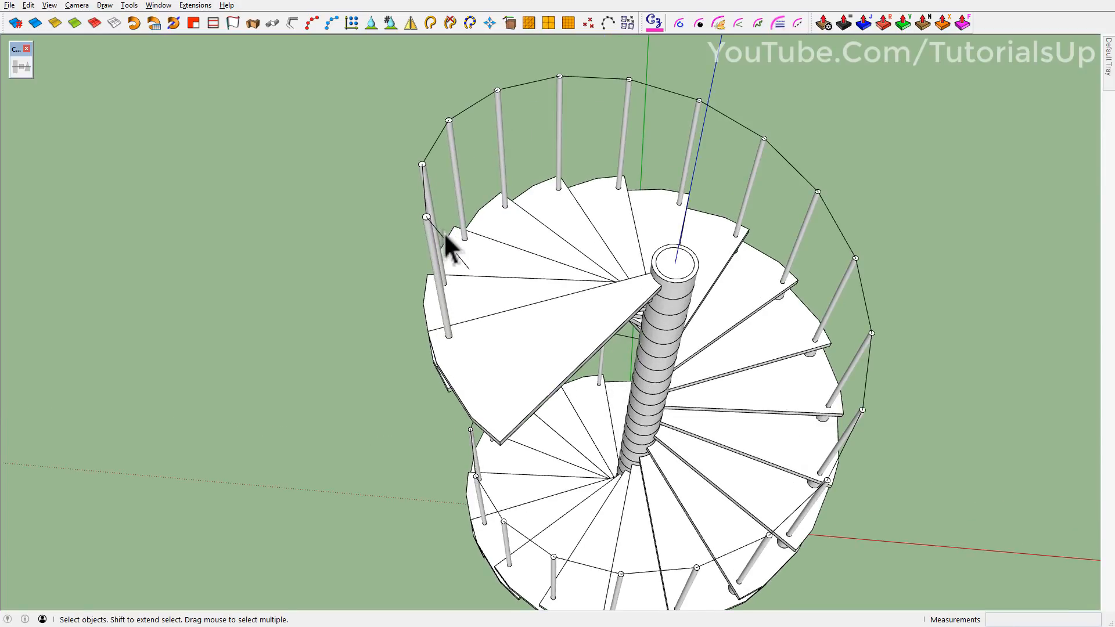
click(443, 240)
scroll(485, 278, down, 5)
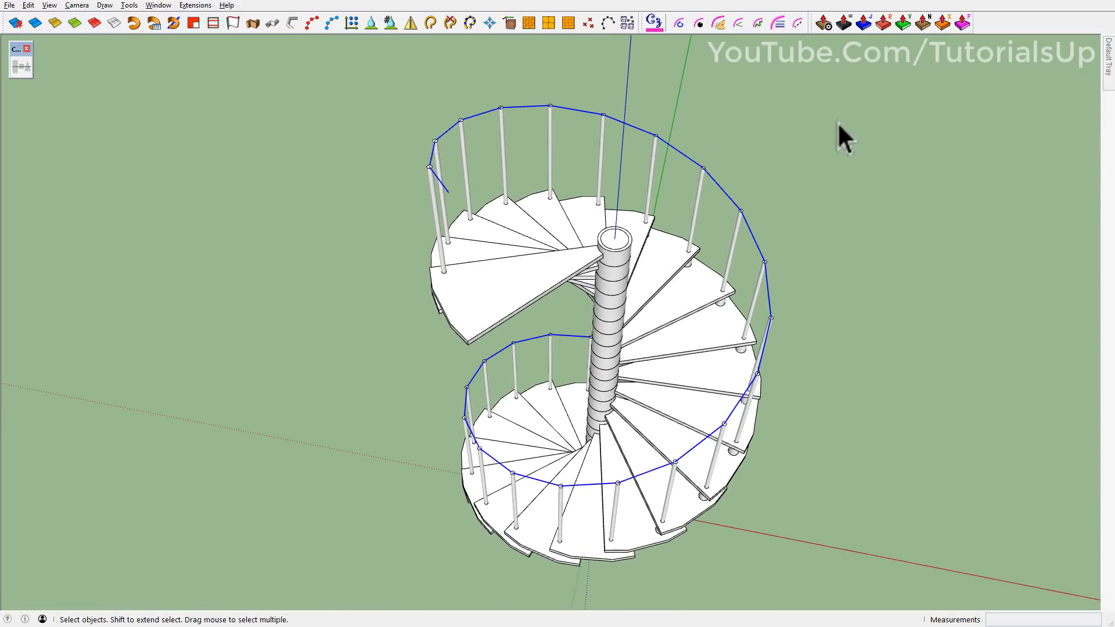
click(754, 27)
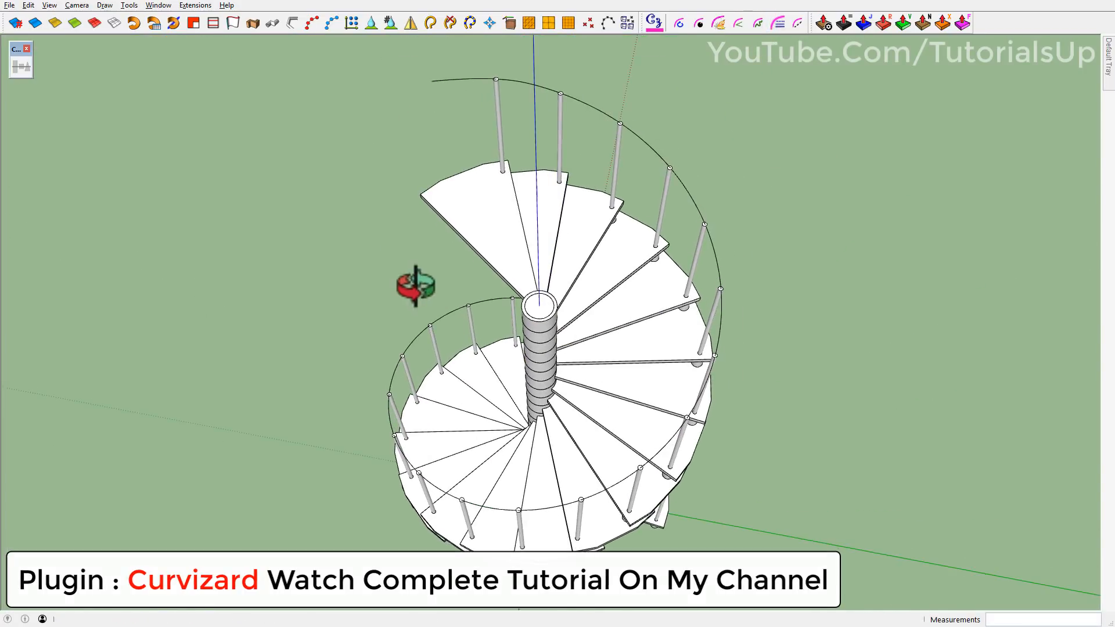
- Compare the B-Spline and Fit-Spline smoothing methods on the handrail line and apply Fit-Spline, with the curve outside the original contour
scroll(705, 346, up, 5)
middle_drag(719, 356, 624, 325)
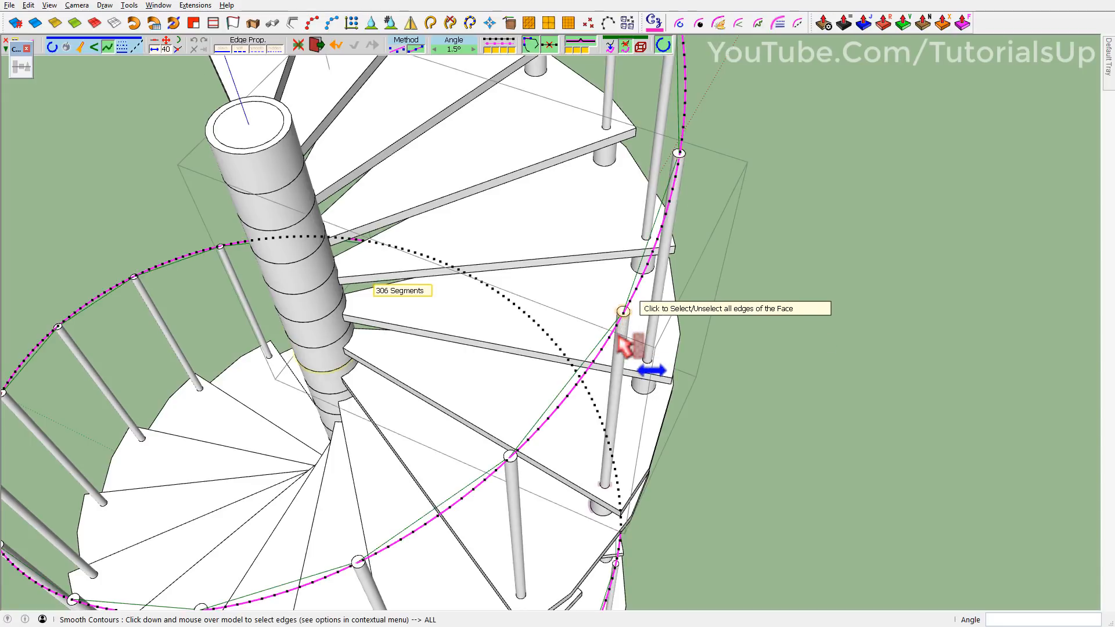
click(406, 49)
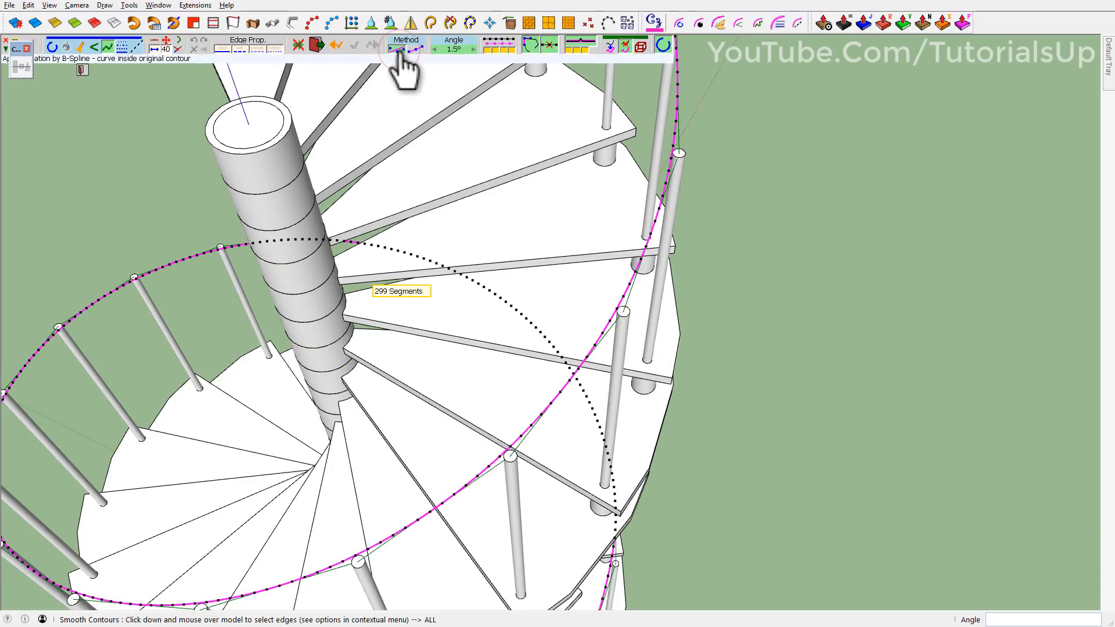
click(411, 51)
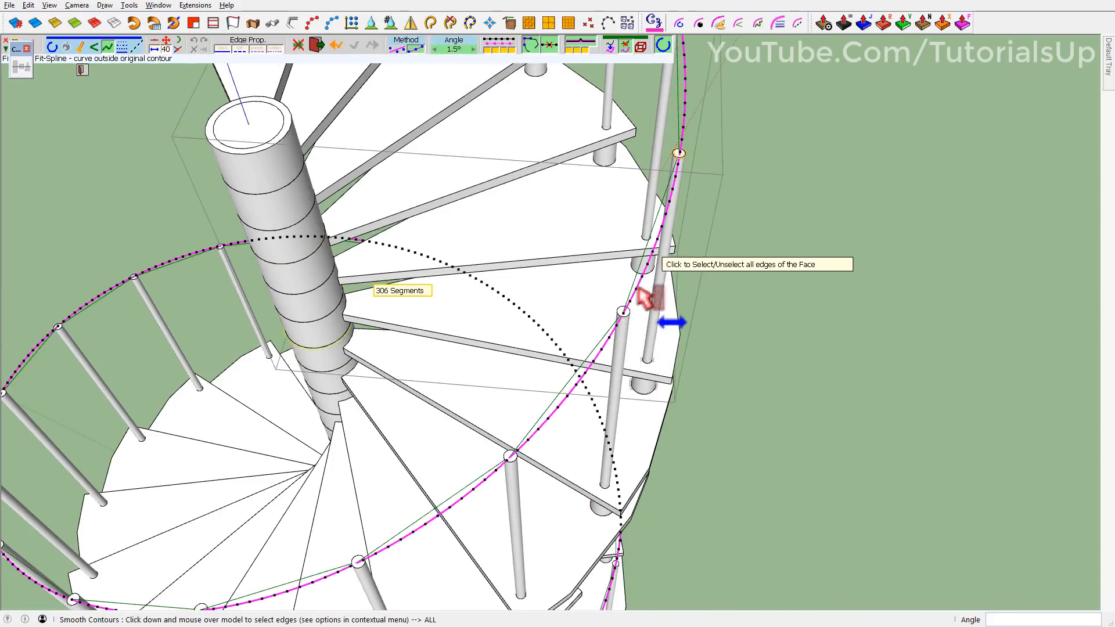
scroll(652, 299, down, 3)
click(739, 329)
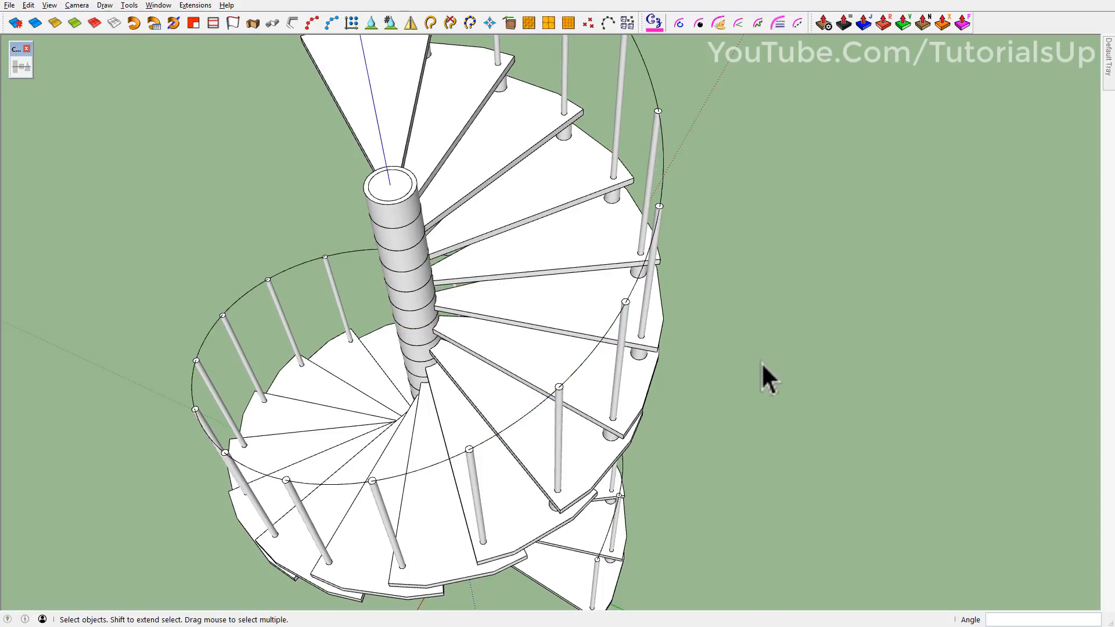
- Turn the smoothed handrail curve into a solid pipe with Pipe Along Path, 0.30' outside diameter, 0.00' inside diameter and 20 segments
scroll(727, 389, down, 4)
middle_drag(754, 378, 673, 378)
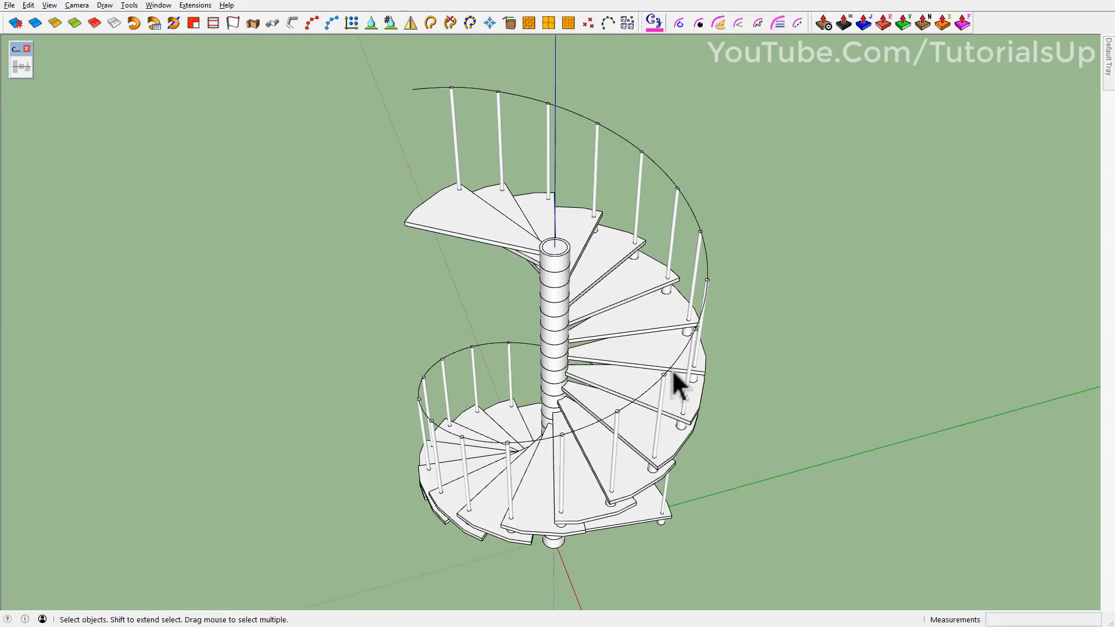
click(673, 370)
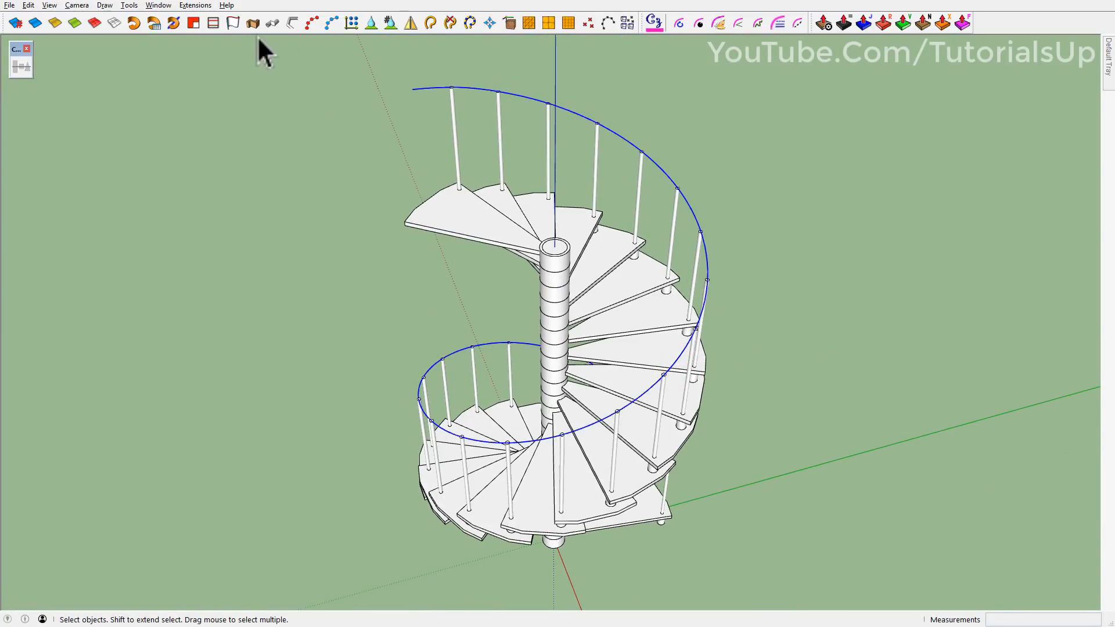
click(272, 24)
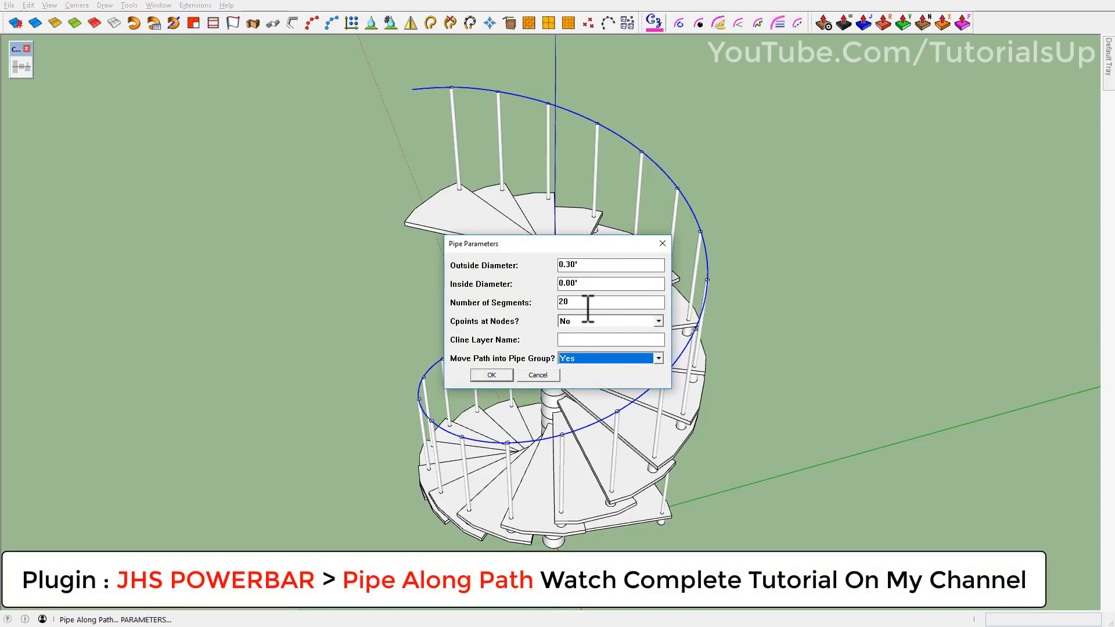
click(492, 376)
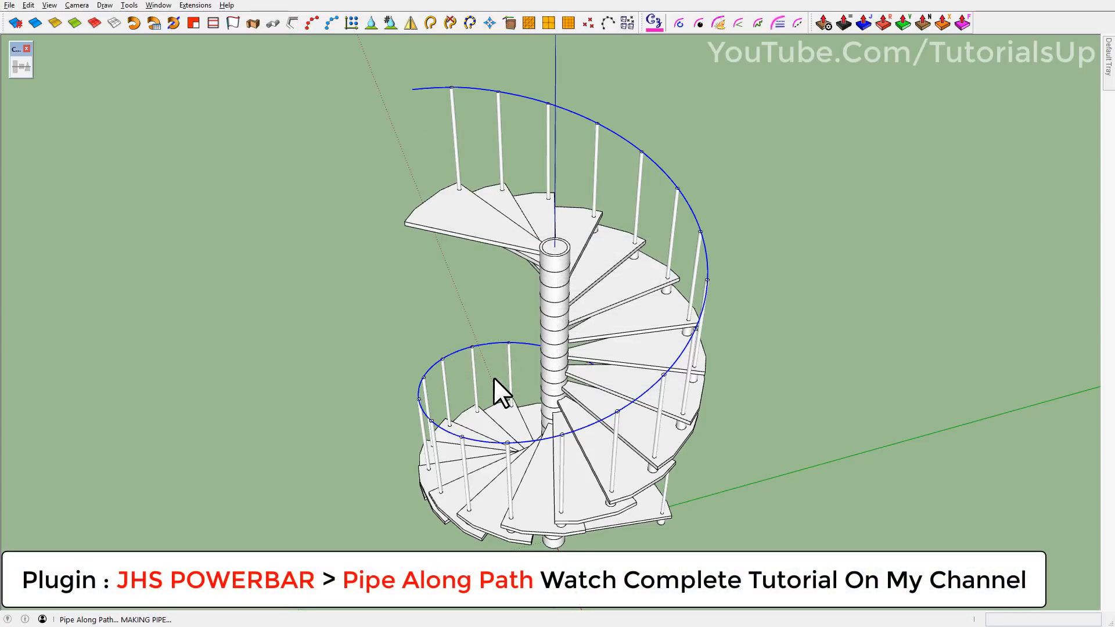
middle_drag(493, 378, 828, 416)
middle_drag(642, 472, 720, 526)
middle_drag(538, 470, 834, 483)
middle_drag(476, 515, 294, 423)
middle_drag(443, 435, 590, 452)
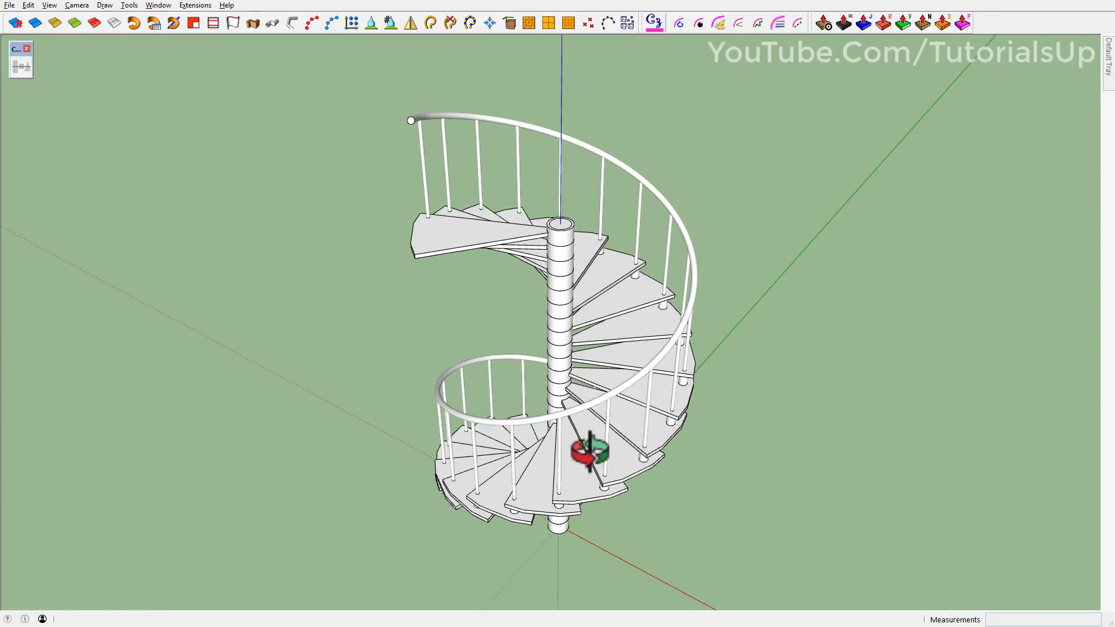